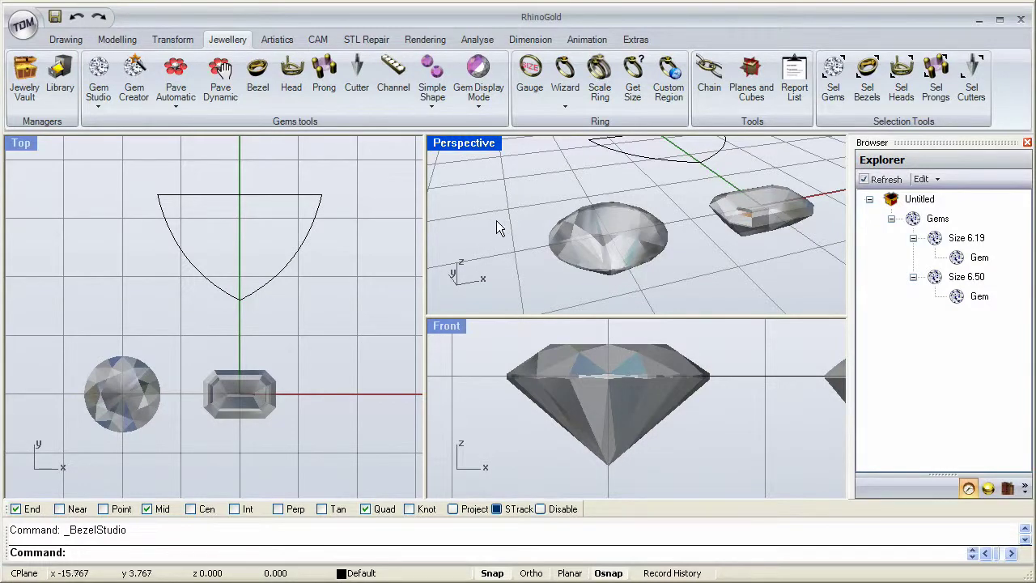
Step: Open Bezel Studio from the Jewellery ribbon and move it aside to reveal the Top viewport
{"action": "left_click", "coordinate": [257, 81]}
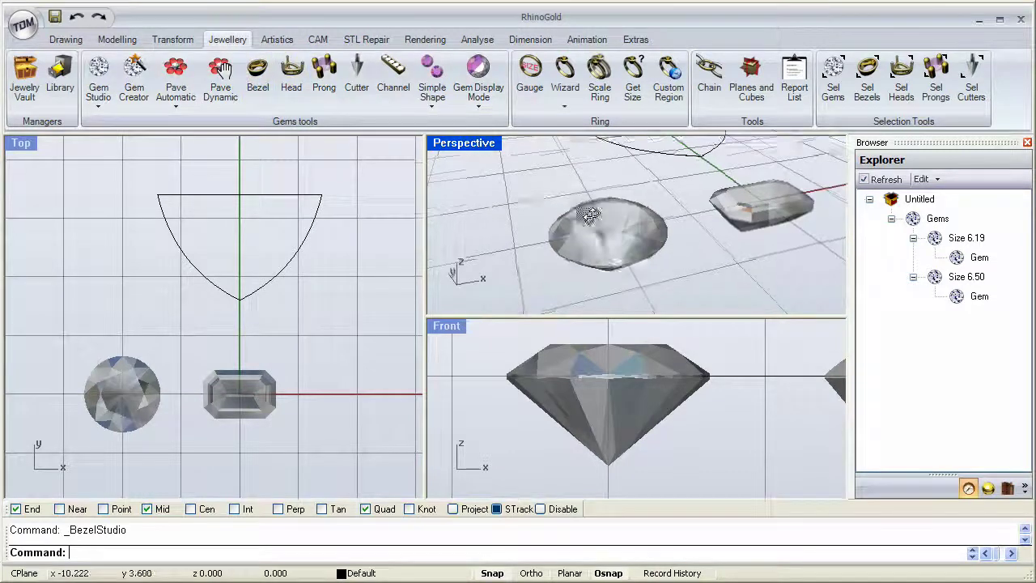
{"action": "left_click", "coordinate": [257, 79]}
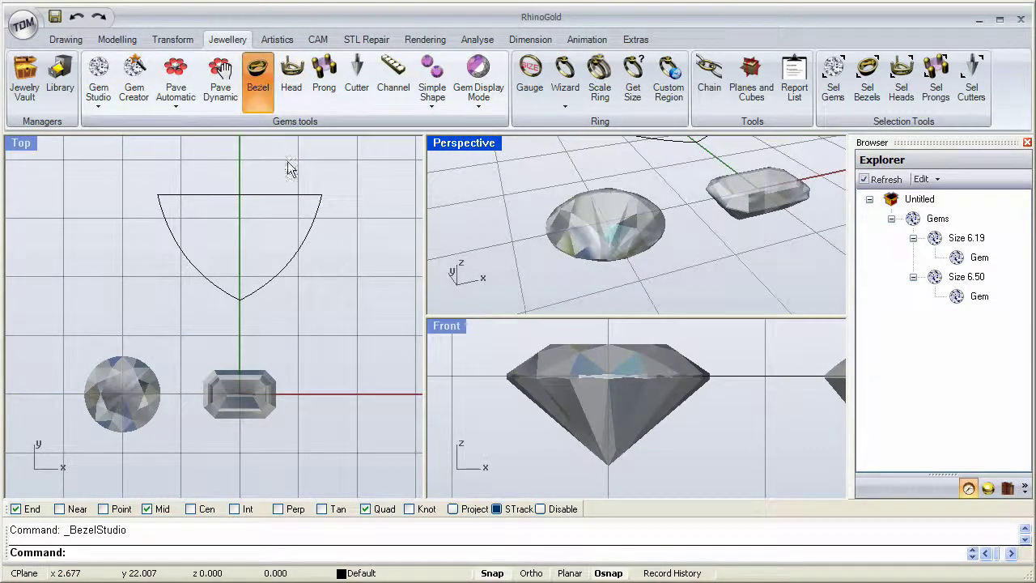
{"action": "left_click_drag", "start_coordinate": [172, 118], "coordinate": [303, 120]}
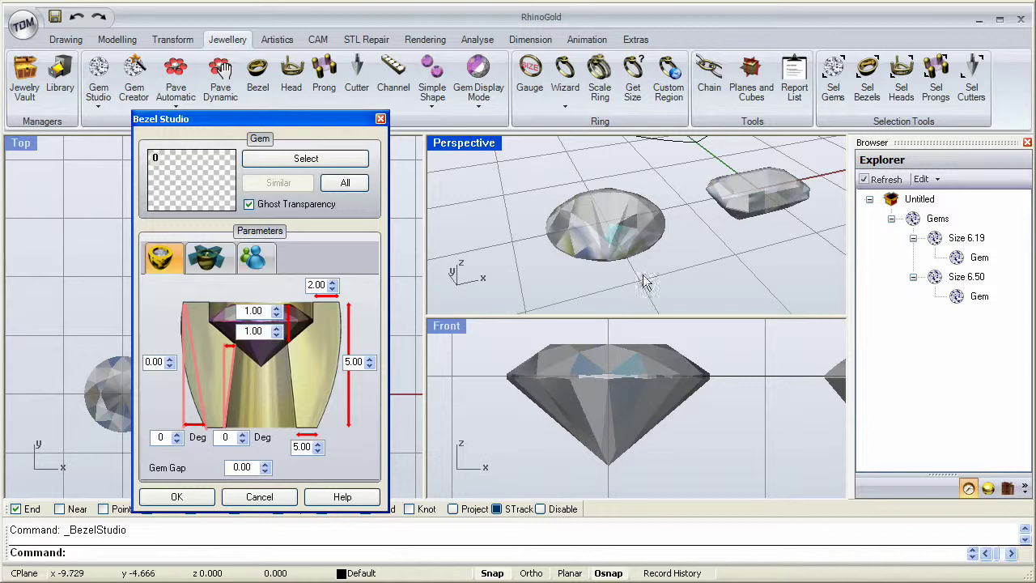
Step: Assign the round gem in Bezel Studio to generate a 7.80-high preview bezel
{"action": "left_click", "coordinate": [578, 213]}
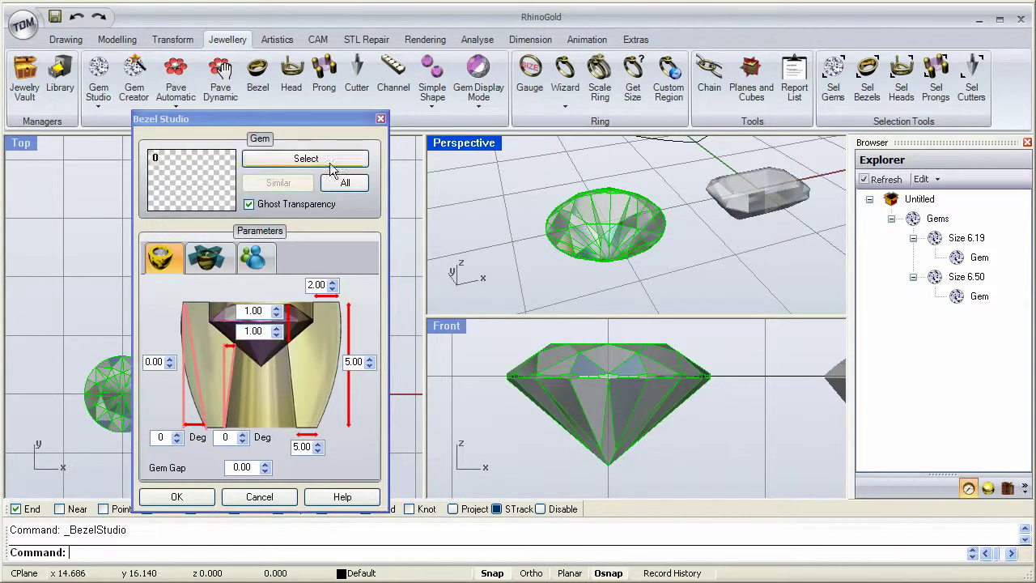
{"action": "left_click", "coordinate": [331, 160]}
{"action": "left_click", "coordinate": [578, 242]}
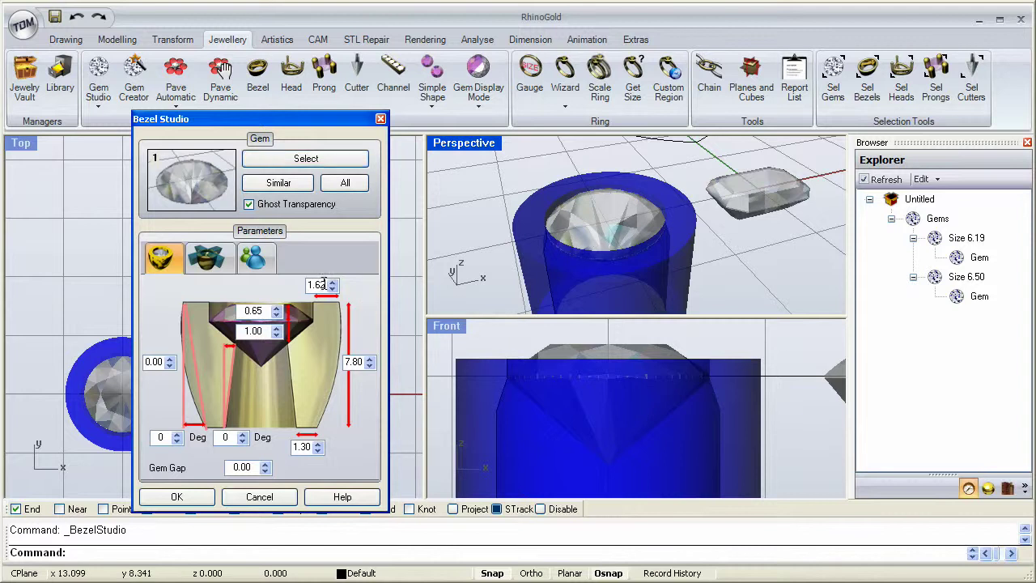
Step: Set the bezel's top and bottom thickness to 0.80 and its height to 4.00
{"action": "left_click_drag", "start_coordinate": [323, 283], "coordinate": [306, 291]}
{"action": "type", "text": ".8"}
{"action": "left_click_drag", "start_coordinate": [307, 446], "coordinate": [294, 447]}
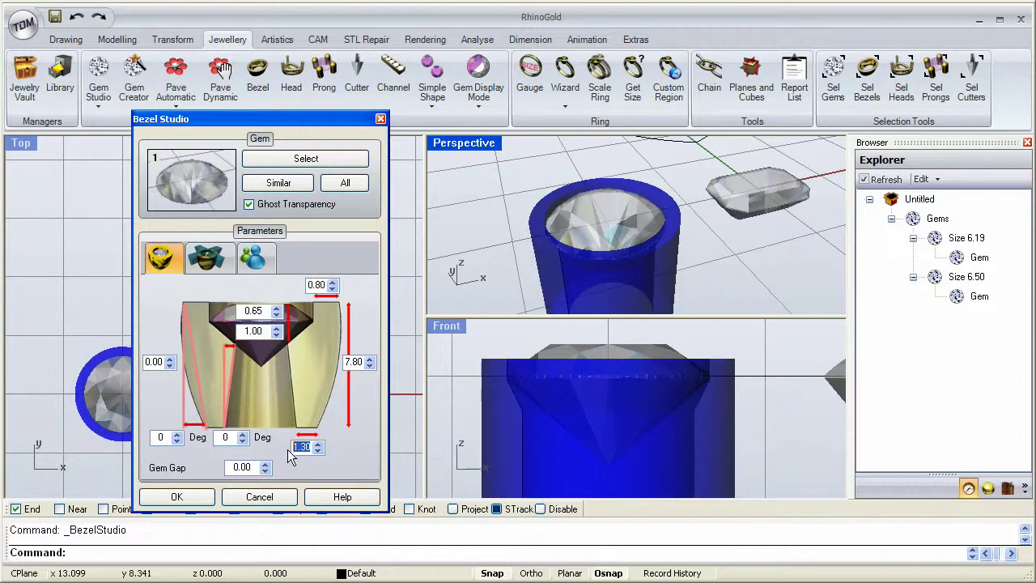
{"action": "type", "text": ".8"}
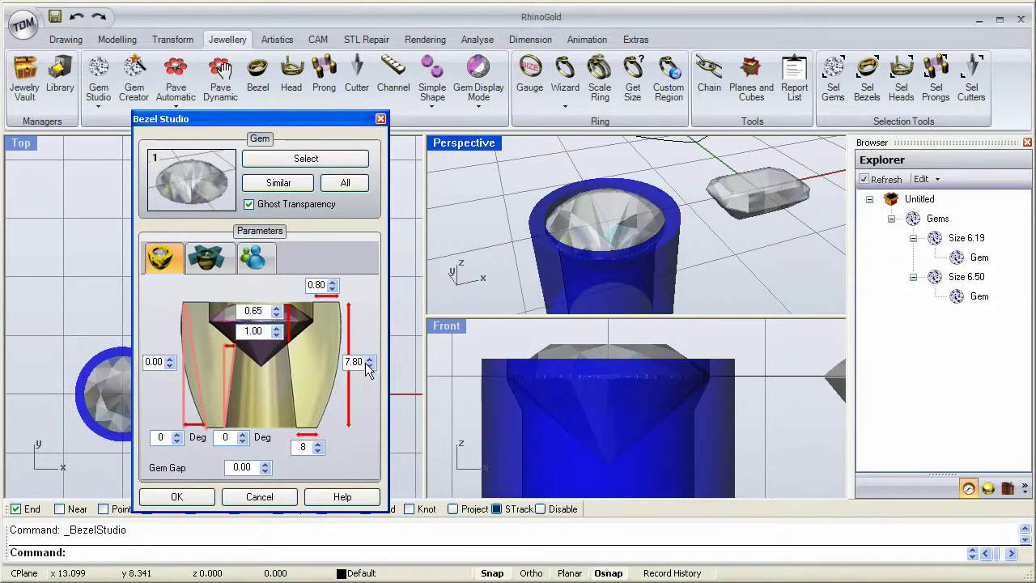
{"action": "left_click", "coordinate": [362, 362]}
{"action": "left_click_drag", "start_coordinate": [362, 362], "coordinate": [343, 361]}
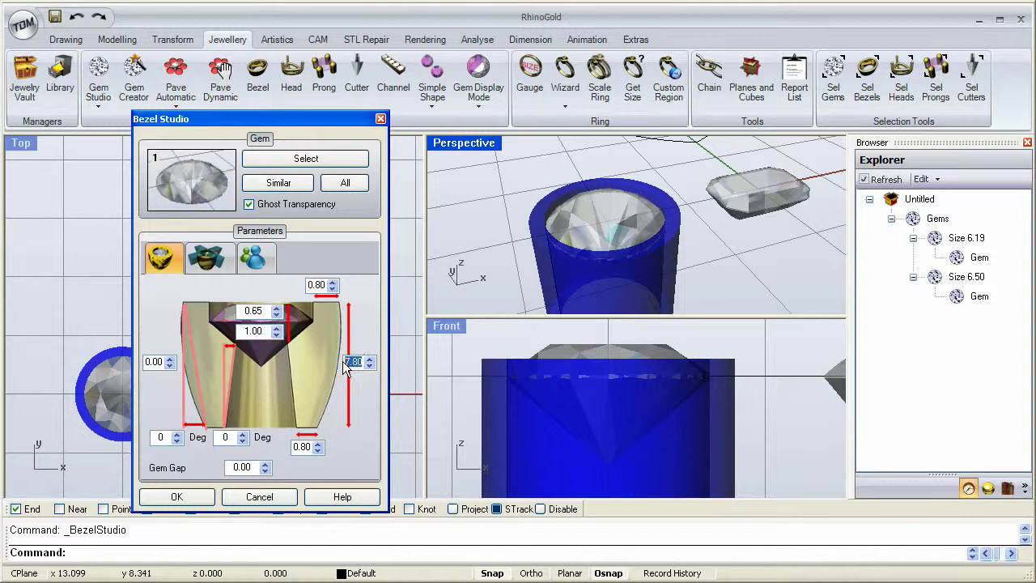
{"action": "type", "text": "4"}
{"action": "left_click", "coordinate": [162, 362]}
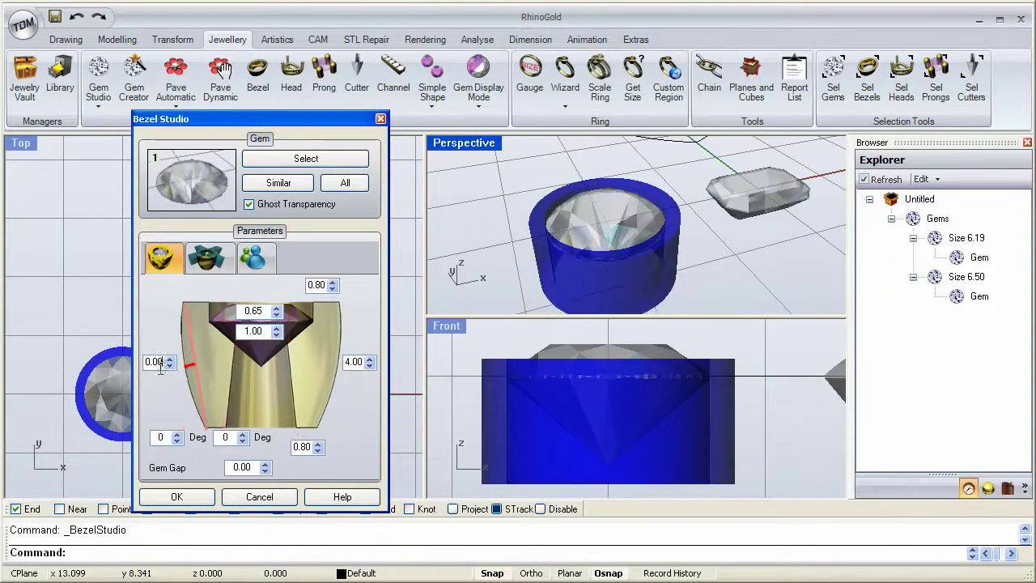
Step: Set the side bulge to 0.40 and the wall taper angle to 16°
{"action": "left_click", "coordinate": [170, 358]}
{"action": "left_click", "coordinate": [169, 358]}
{"action": "left_click", "coordinate": [169, 358]}
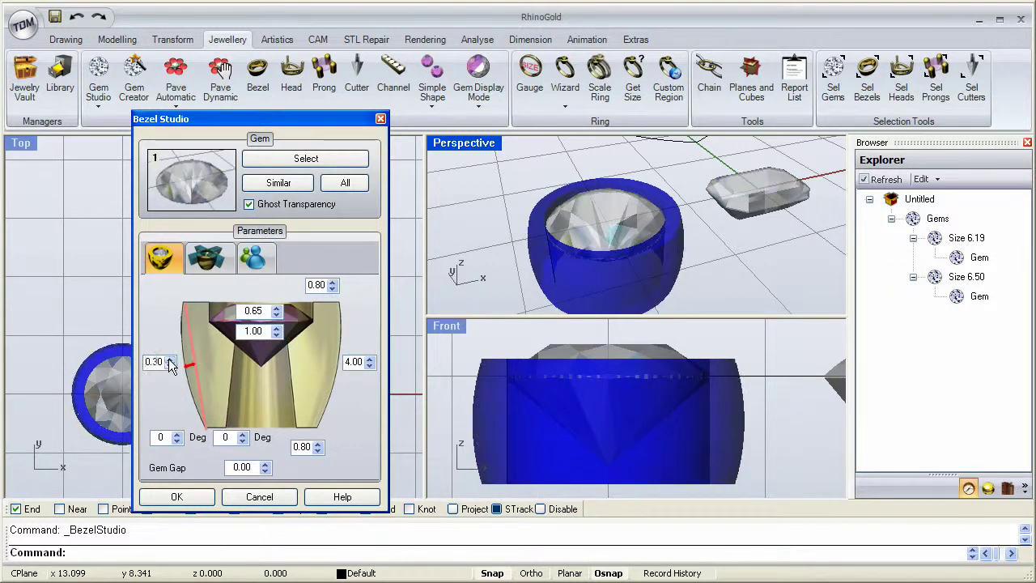
{"action": "left_click", "coordinate": [170, 358]}
{"action": "left_click", "coordinate": [169, 358]}
{"action": "left_click", "coordinate": [169, 365]}
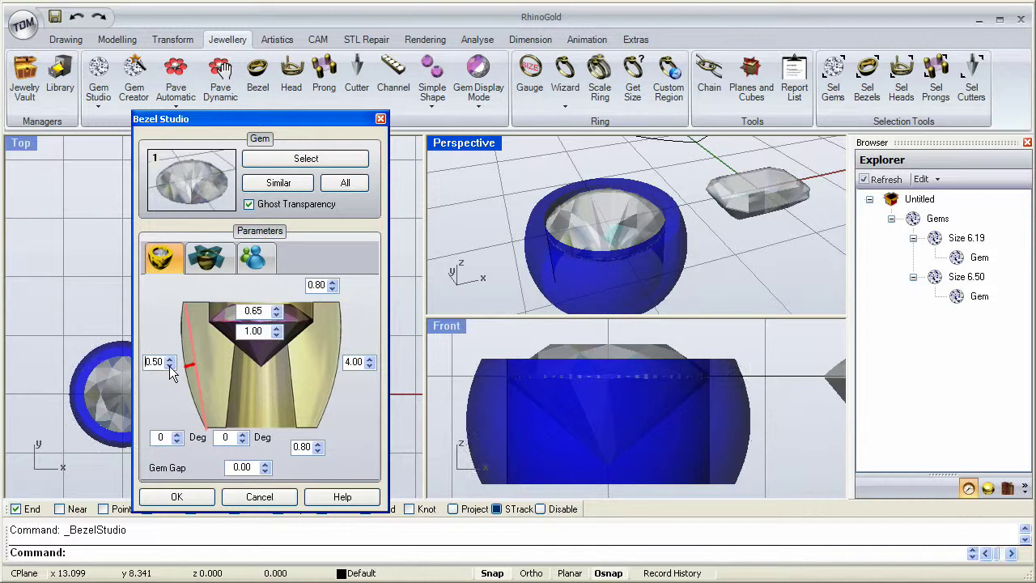
{"action": "left_click", "coordinate": [176, 434]}
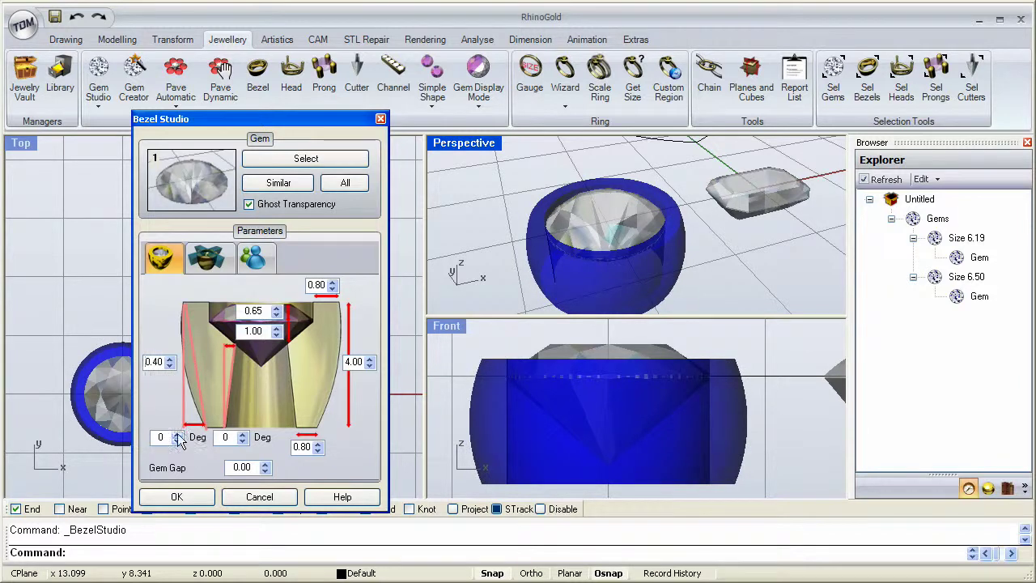
{"action": "left_click", "coordinate": [176, 434]}
{"action": "left_click", "coordinate": [176, 434]}
{"action": "left_click", "coordinate": [177, 434]}
{"action": "left_click", "coordinate": [176, 434]}
{"action": "left_click", "coordinate": [177, 434]}
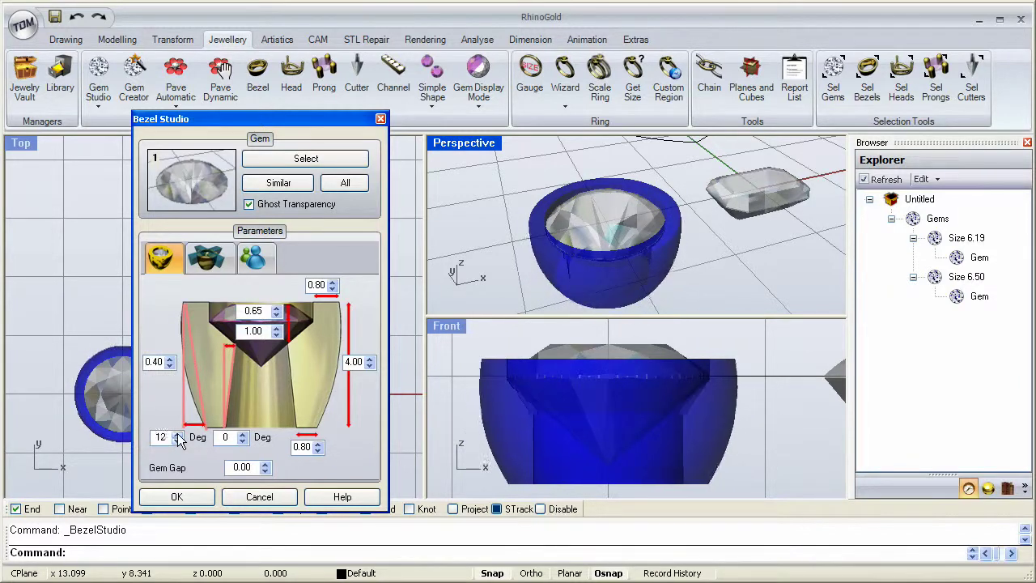
{"action": "left_click", "coordinate": [177, 434]}
{"action": "left_click", "coordinate": [177, 434]}
{"action": "left_click", "coordinate": [177, 435]}
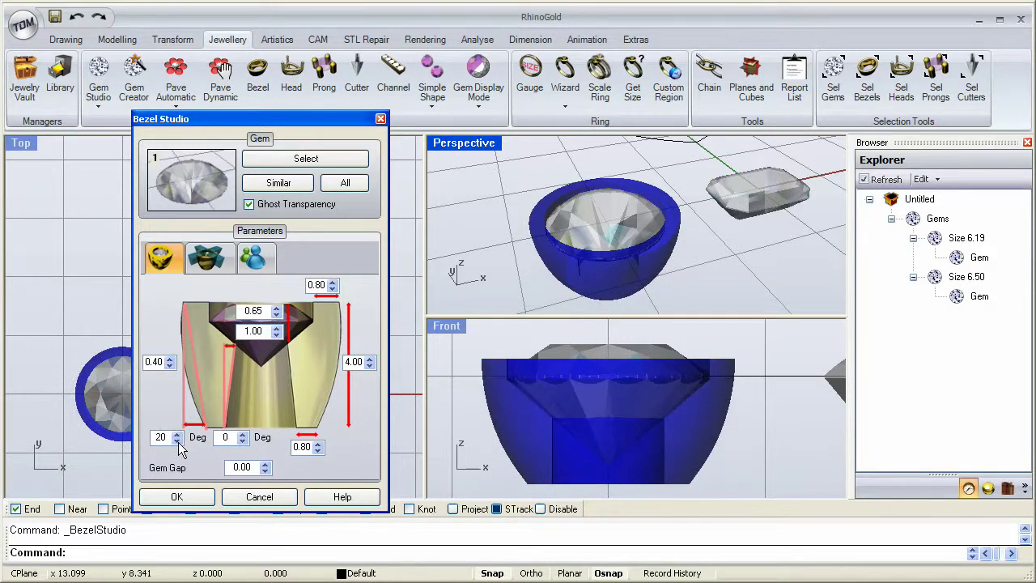
{"action": "left_click", "coordinate": [177, 441]}
{"action": "left_click", "coordinate": [177, 441]}
{"action": "left_click", "coordinate": [177, 441]}
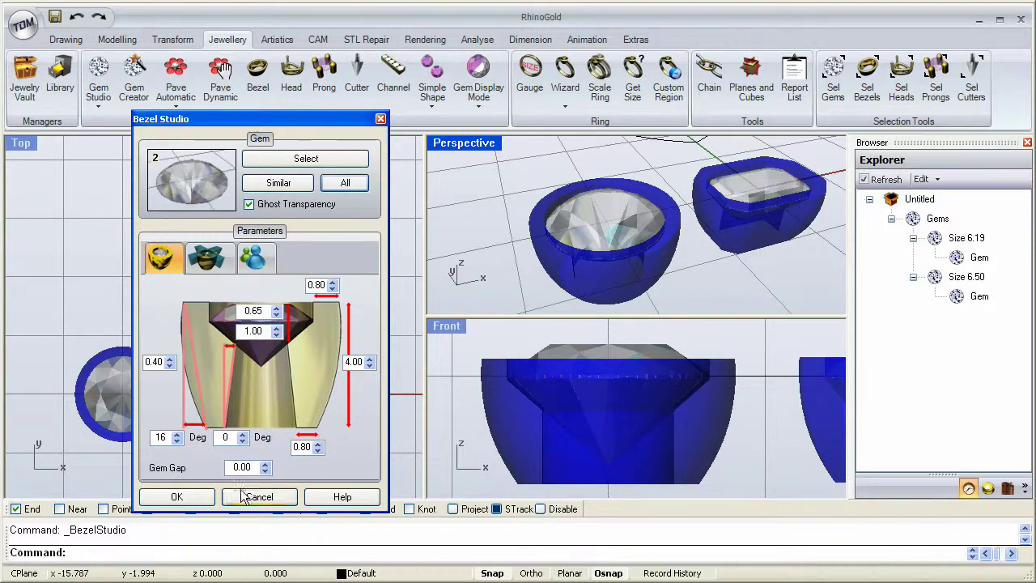
Step: Create the gold bezels on both the round and emerald-cut gems
{"action": "left_click", "coordinate": [204, 498]}
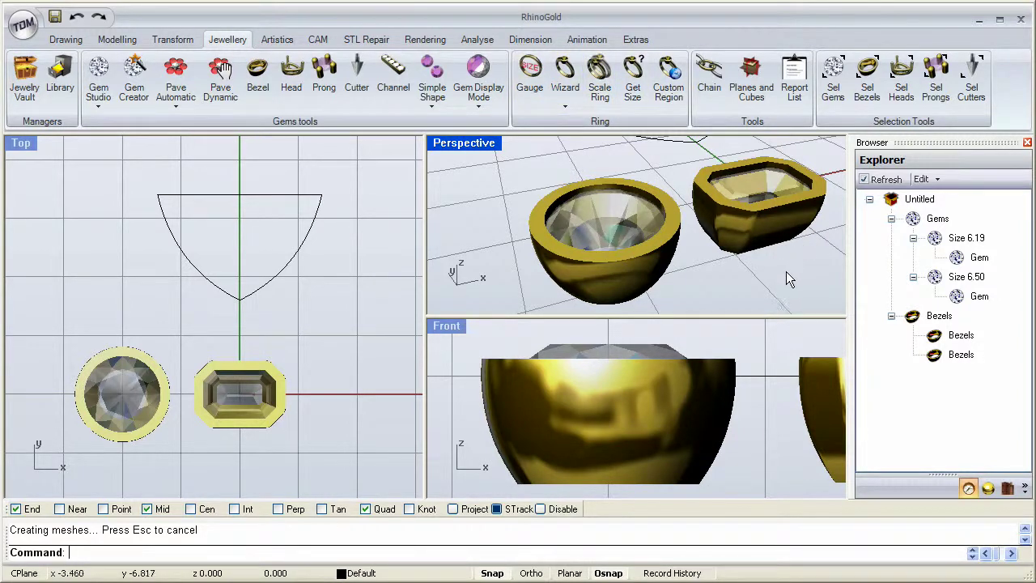
Step: Undo the bezel creation and delete the emerald-cut gem
{"action": "key", "text": "ctrl+z"}
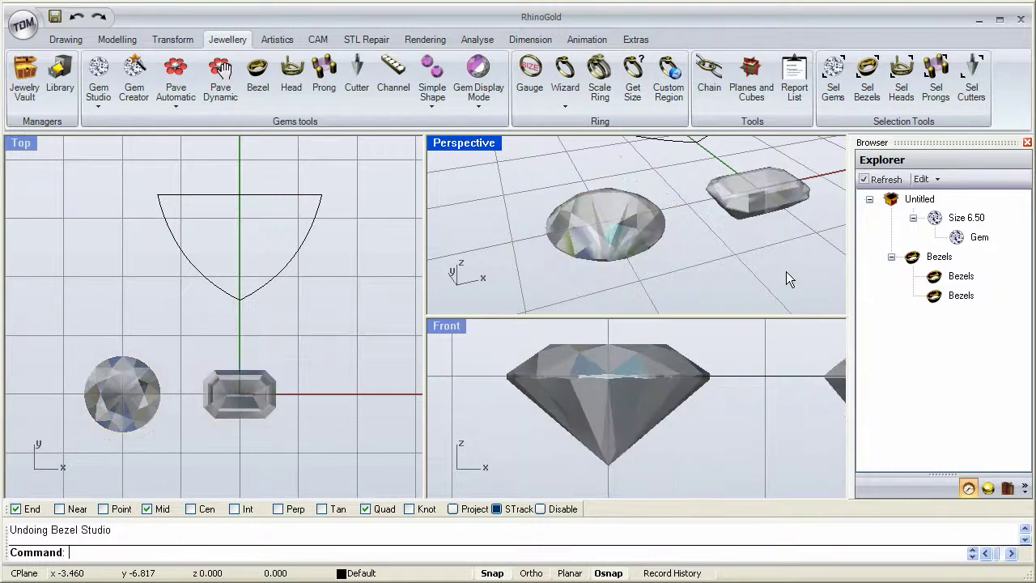
{"action": "left_click", "coordinate": [768, 201]}
{"action": "key", "text": "Delete"}
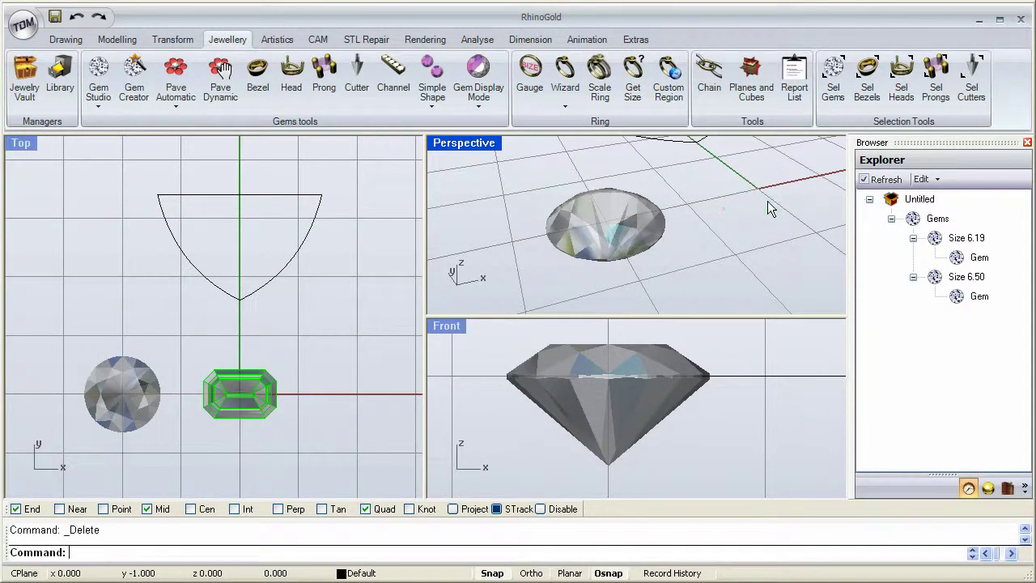
{"action": "right_click_drag", "start_coordinate": [569, 259], "coordinate": [609, 243], "text": "shift"}
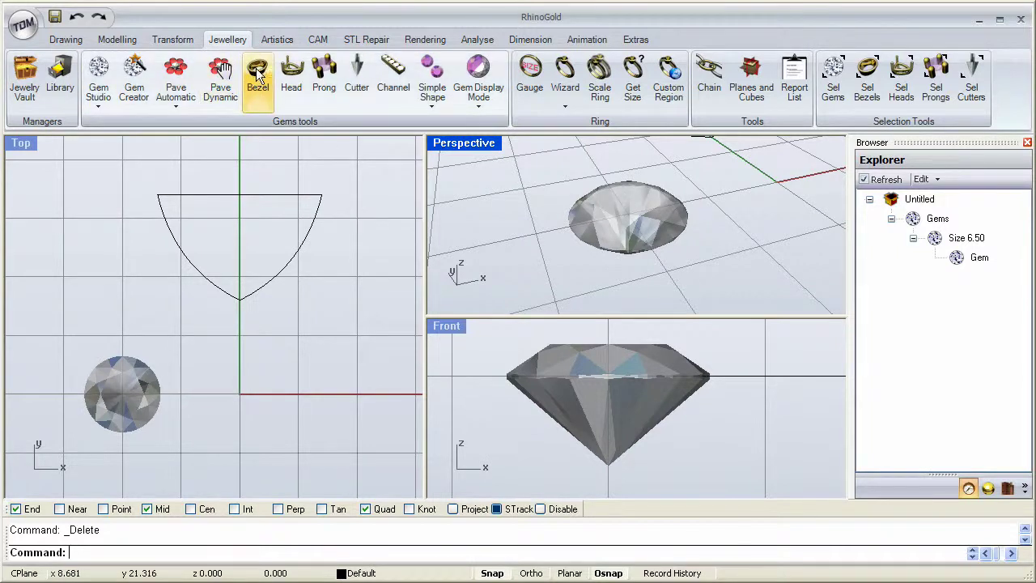
Step: Reopen Bezel Studio, assign the round gem, then cancel without creating a bezel
{"action": "left_click", "coordinate": [257, 77]}
{"action": "left_click_drag", "start_coordinate": [209, 139], "coordinate": [332, 119]}
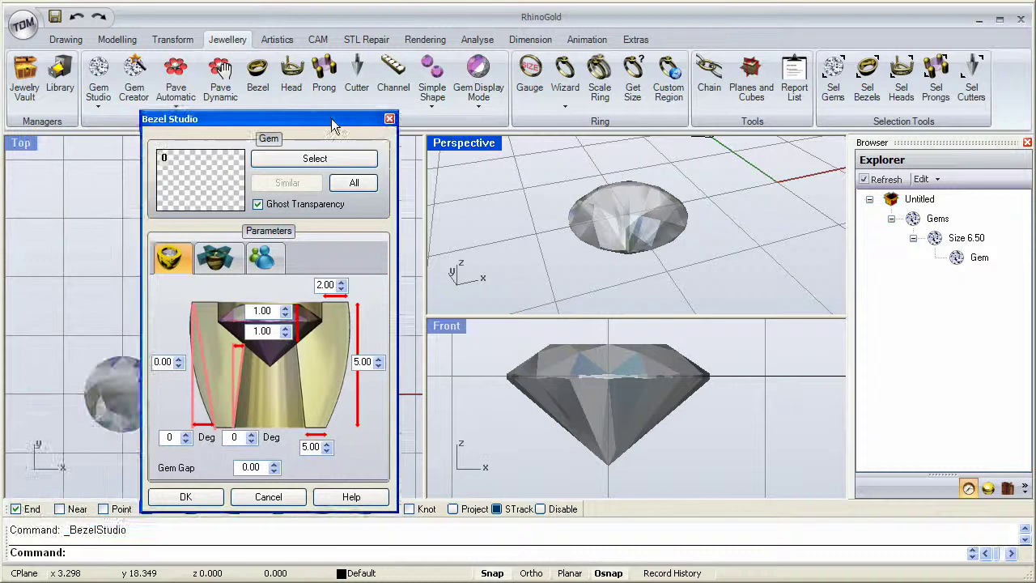
{"action": "left_click", "coordinate": [312, 160]}
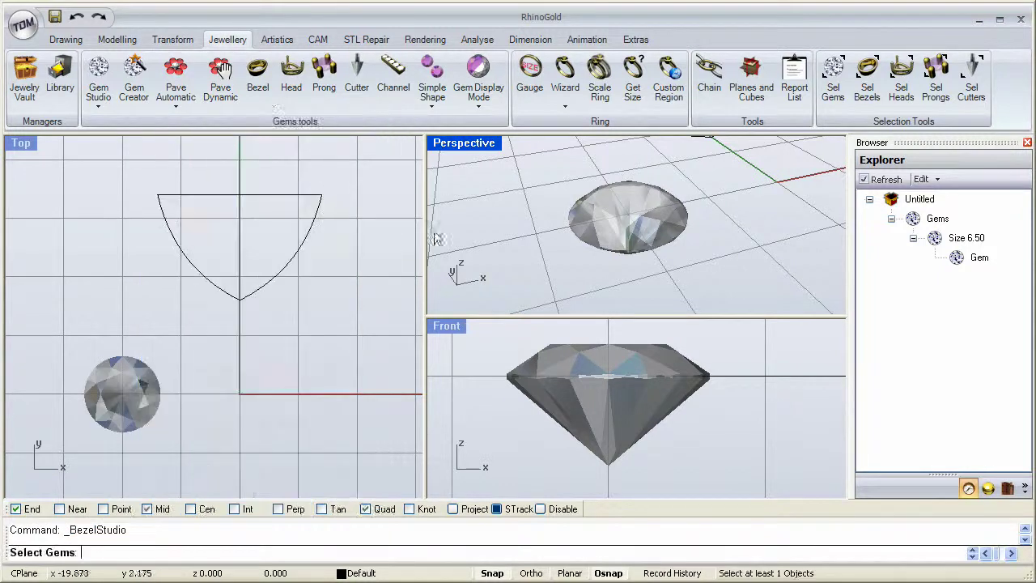
{"action": "left_click", "coordinate": [603, 233]}
{"action": "key", "text": "Return"}
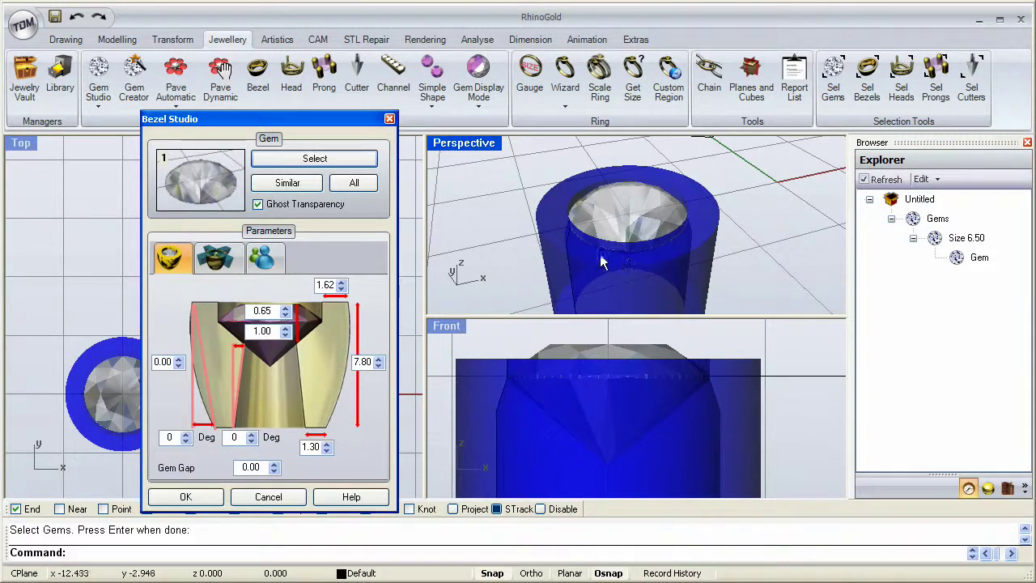
{"action": "left_click", "coordinate": [267, 497]}
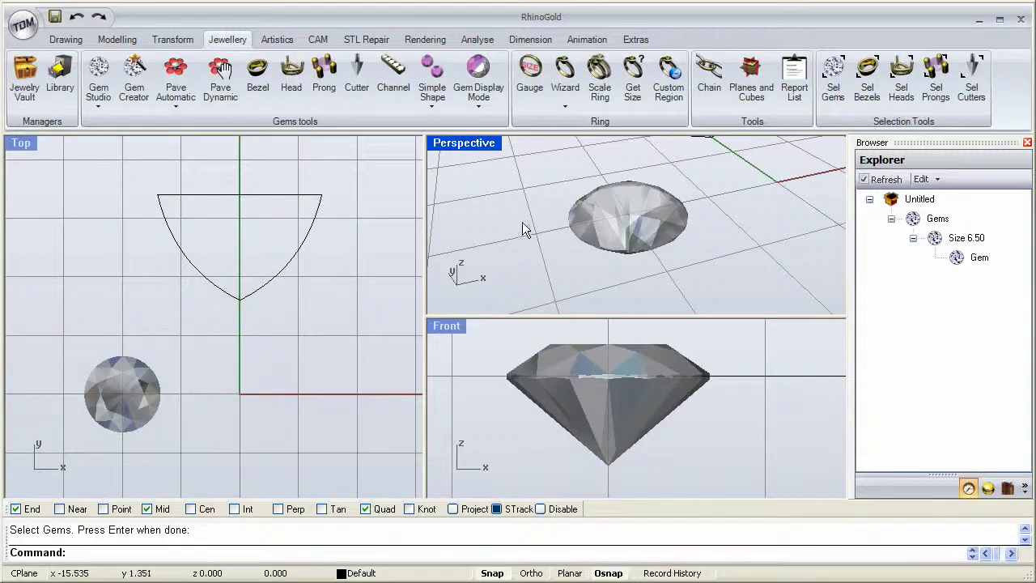
Step: Reopen Bezel Studio and assign the round gem, producing a 7.80-high preview bezel
{"action": "right_click_drag", "start_coordinate": [532, 220], "coordinate": [539, 219]}
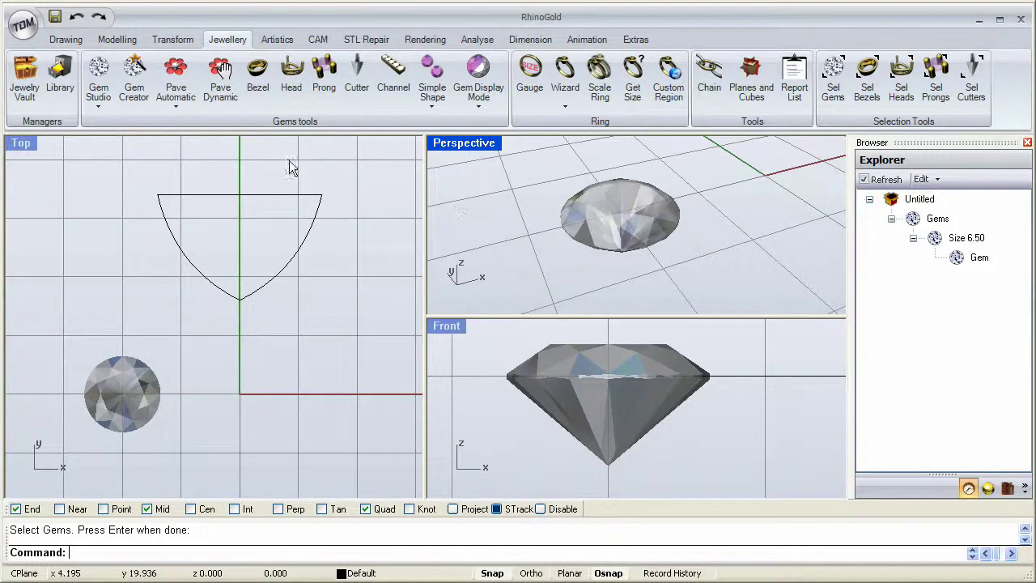
{"action": "left_click", "coordinate": [257, 77]}
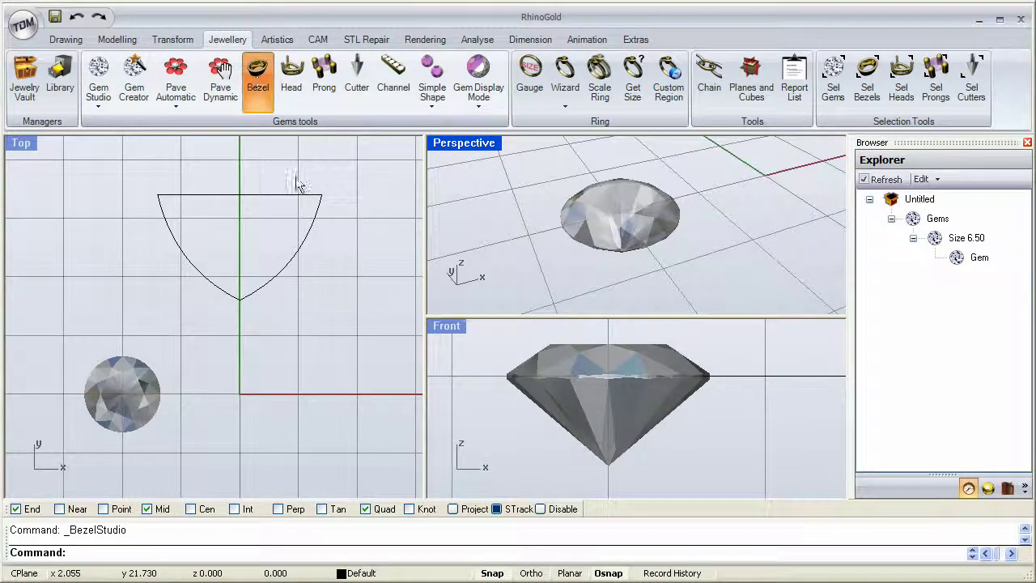
{"action": "left_click_drag", "start_coordinate": [167, 111], "coordinate": [328, 110]}
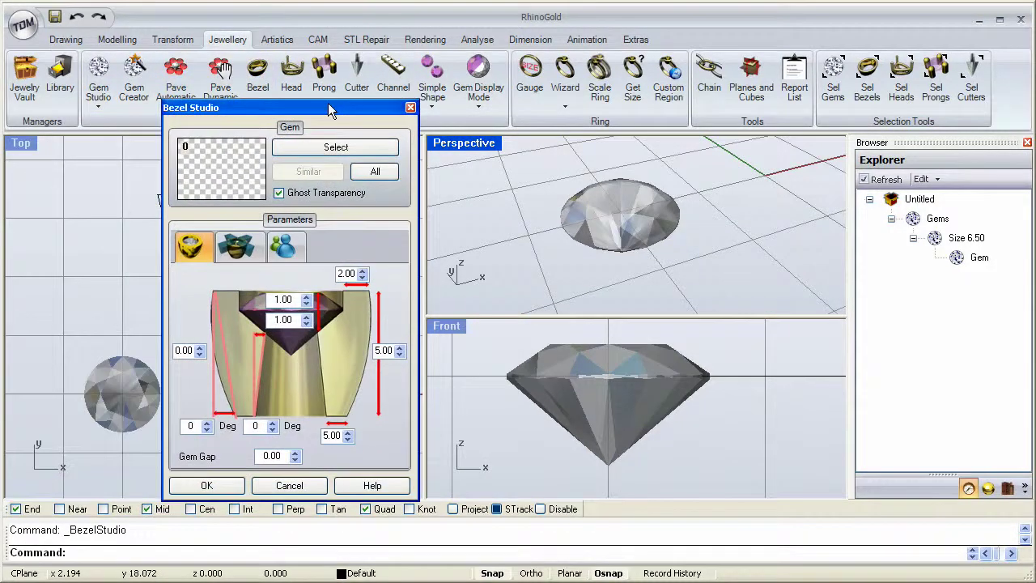
{"action": "left_click", "coordinate": [334, 147]}
{"action": "left_click", "coordinate": [633, 227]}
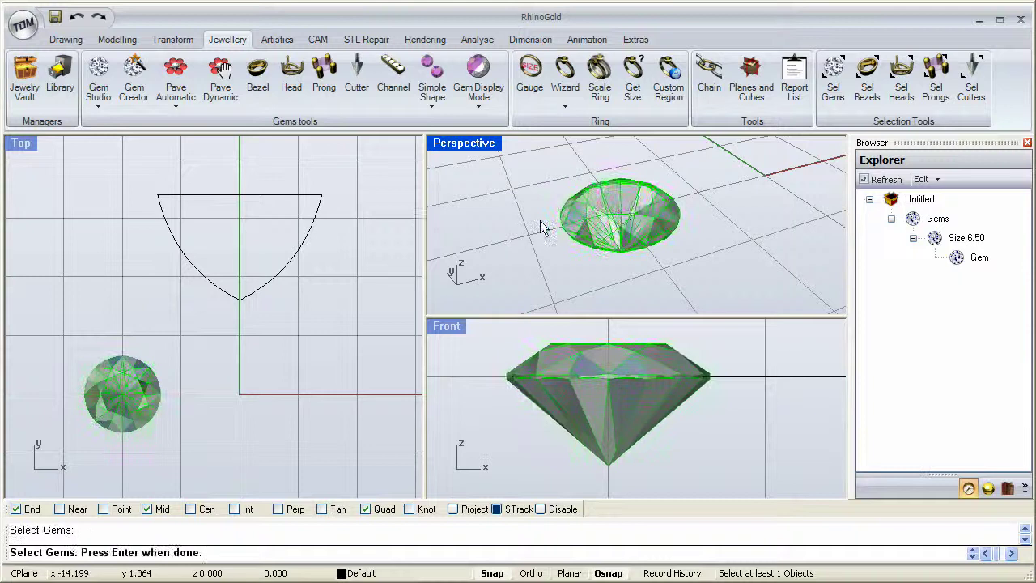
{"action": "key", "text": "Return"}
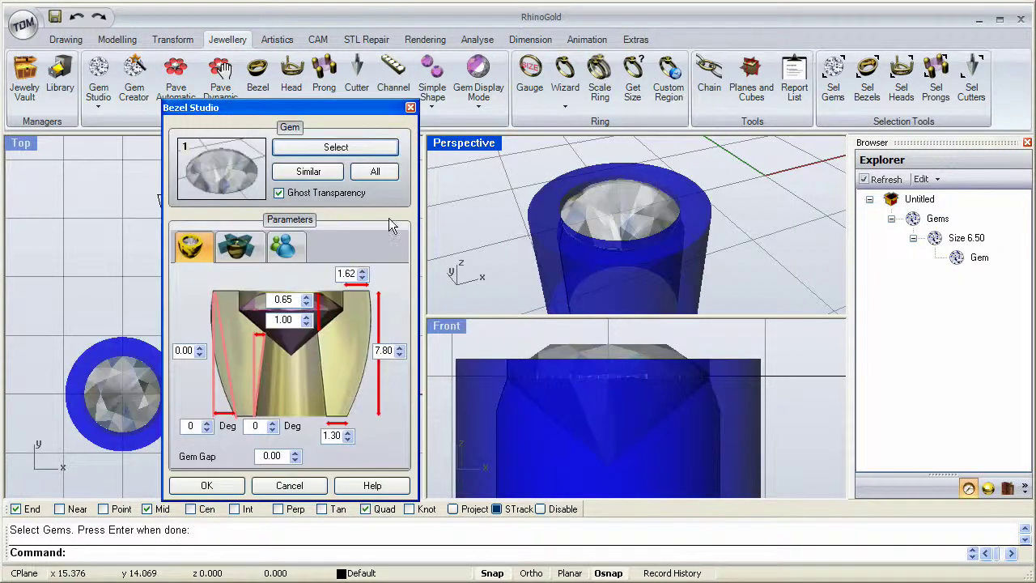
Step: Set the bezel's top and bottom wall thickness to 0.75
{"action": "left_click_drag", "start_coordinate": [354, 273], "coordinate": [335, 273]}
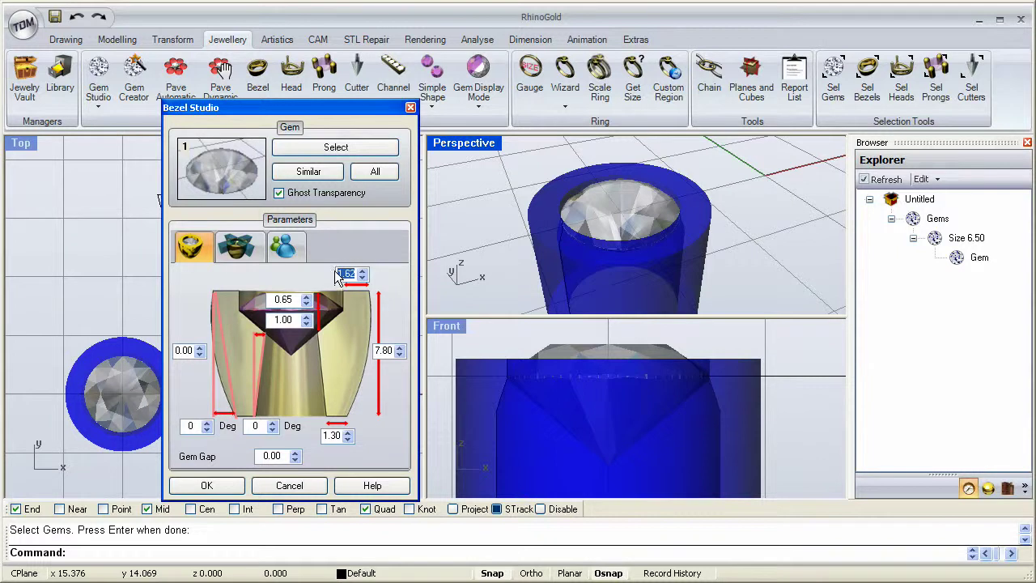
{"action": "key", "text": "BackSpace"}
{"action": "type", "text": ".75"}
{"action": "left_click_drag", "start_coordinate": [338, 436], "coordinate": [318, 439]}
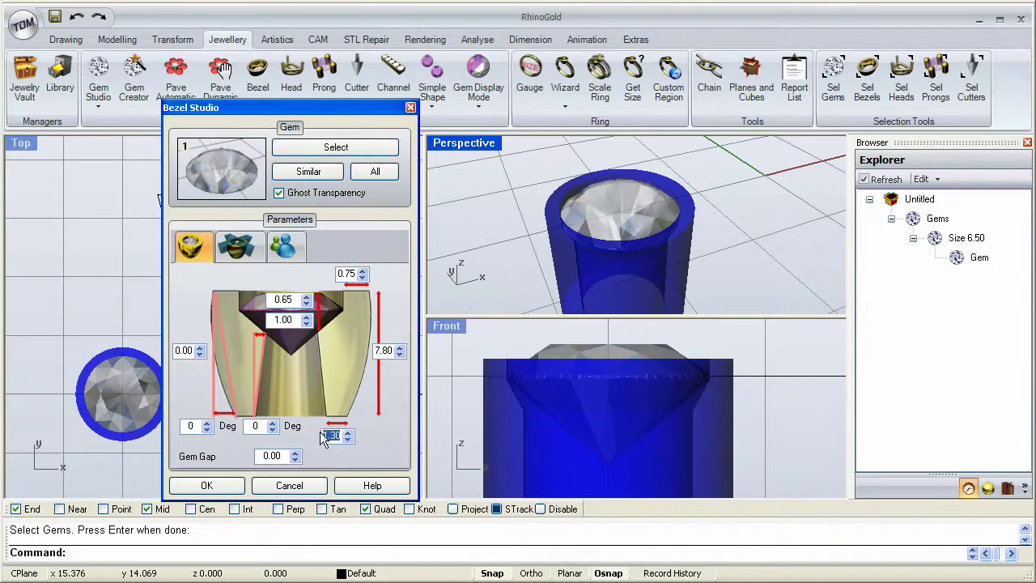
{"action": "type", "text": ".75"}
{"action": "left_click", "coordinate": [387, 353]}
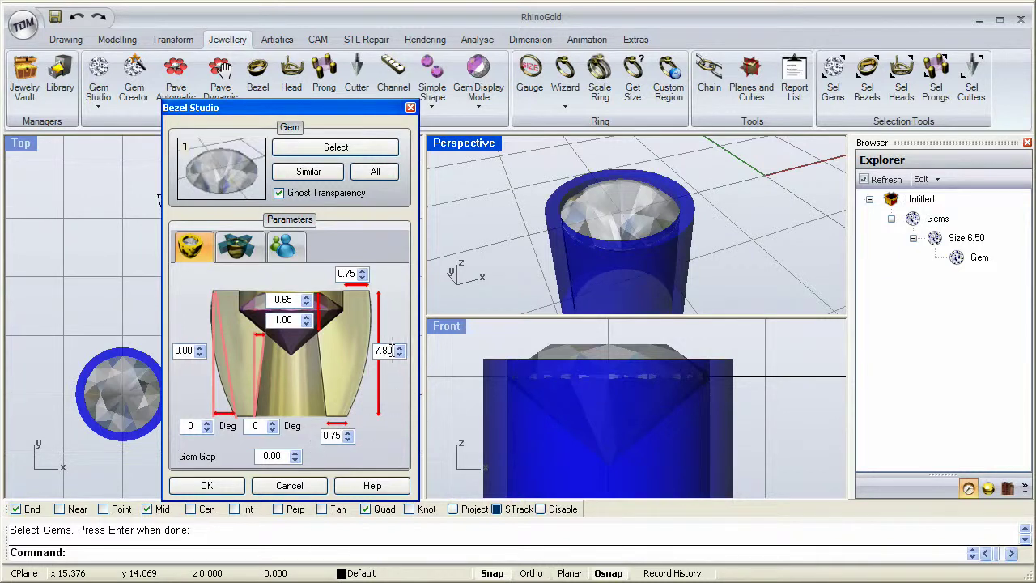
Step: Set the height to 4.25, side offset 0.40 and taper 14°, then show the Divisions page
{"action": "left_click_drag", "start_coordinate": [391, 349], "coordinate": [375, 351]}
{"action": "type", "text": "4.25"}
{"action": "left_click", "coordinate": [182, 353]}
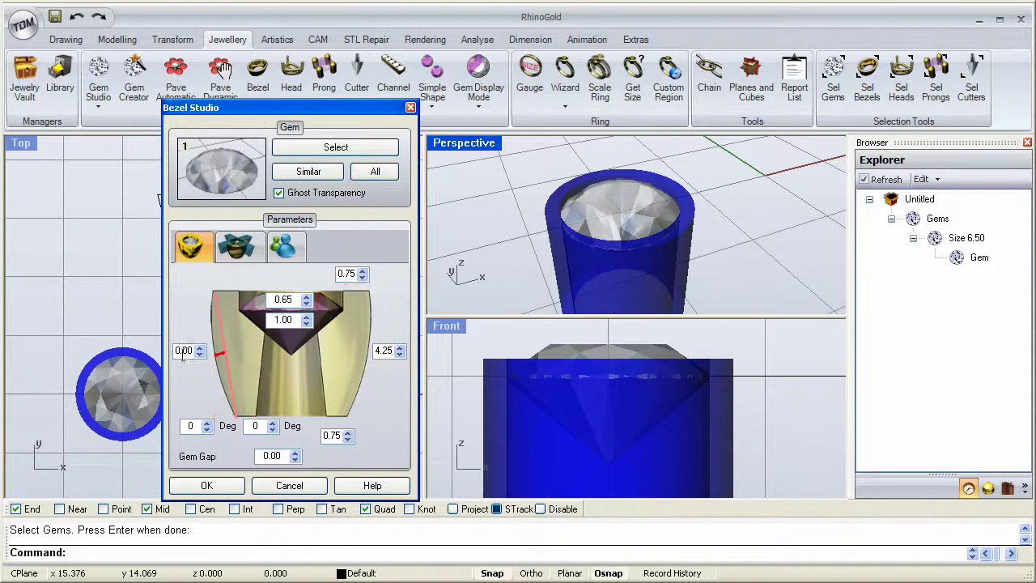
{"action": "scroll", "coordinate": [204, 351], "scroll_direction": "up", "scroll_amount": 4}
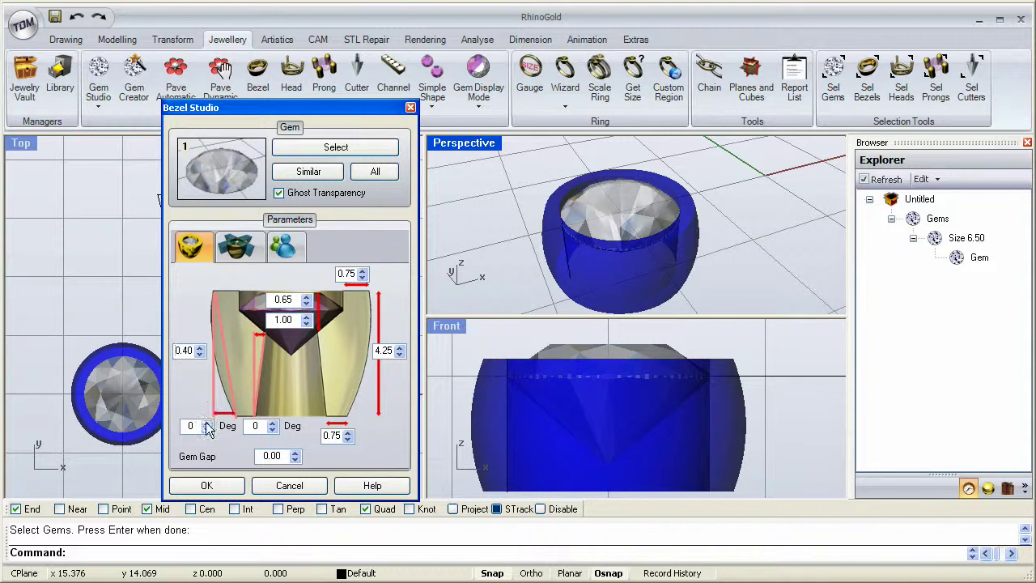
{"action": "scroll", "coordinate": [208, 429], "scroll_direction": "up", "scroll_amount": 14}
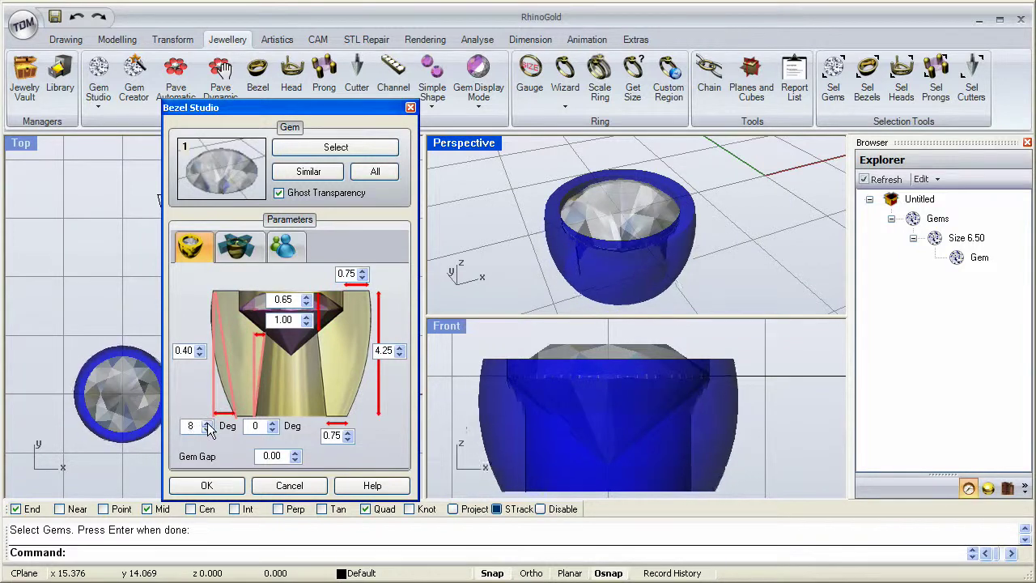
{"action": "scroll", "coordinate": [208, 429], "scroll_direction": "up", "scroll_amount": 2}
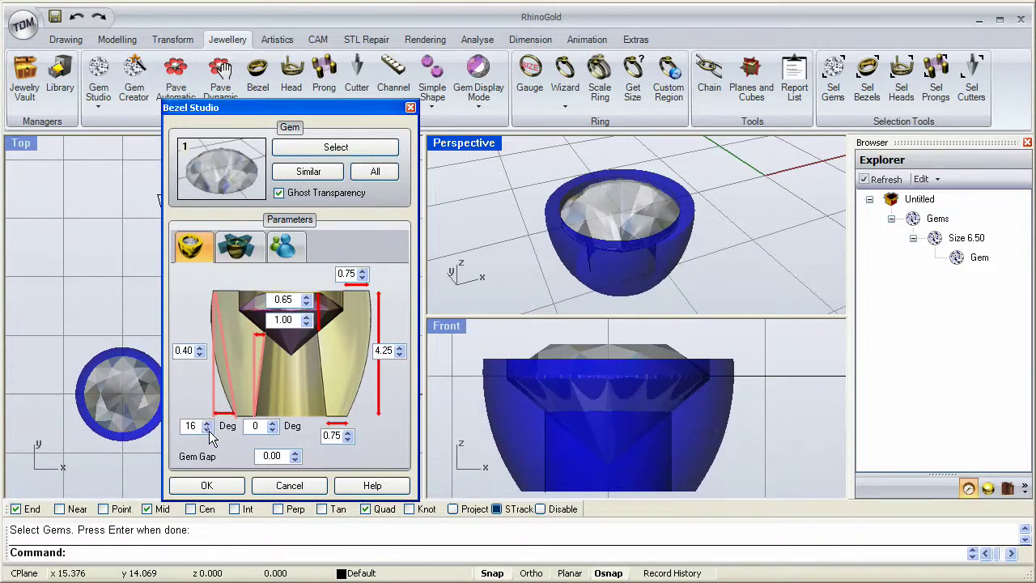
{"action": "scroll", "coordinate": [209, 432], "scroll_direction": "down", "scroll_amount": 2}
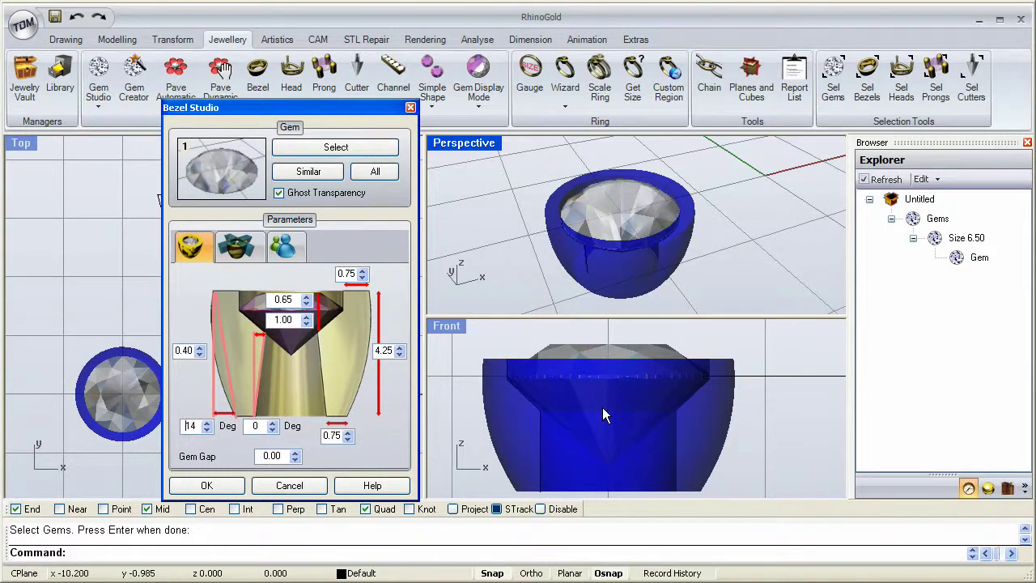
{"action": "left_click", "coordinate": [237, 247]}
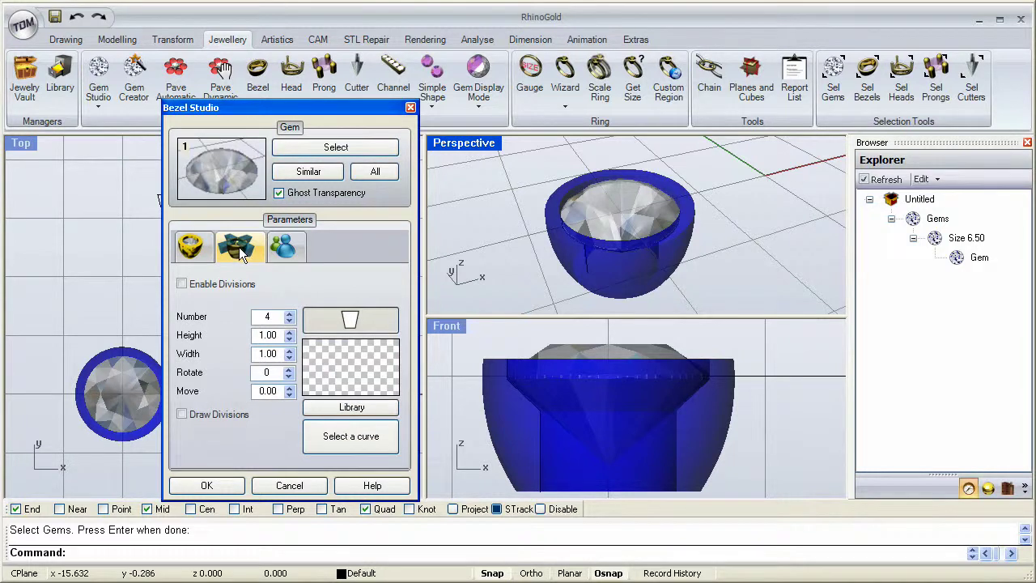
Step: Enable four 1.00-high divisions and maximize the Perspective view to inspect the notches
{"action": "left_click", "coordinate": [183, 285]}
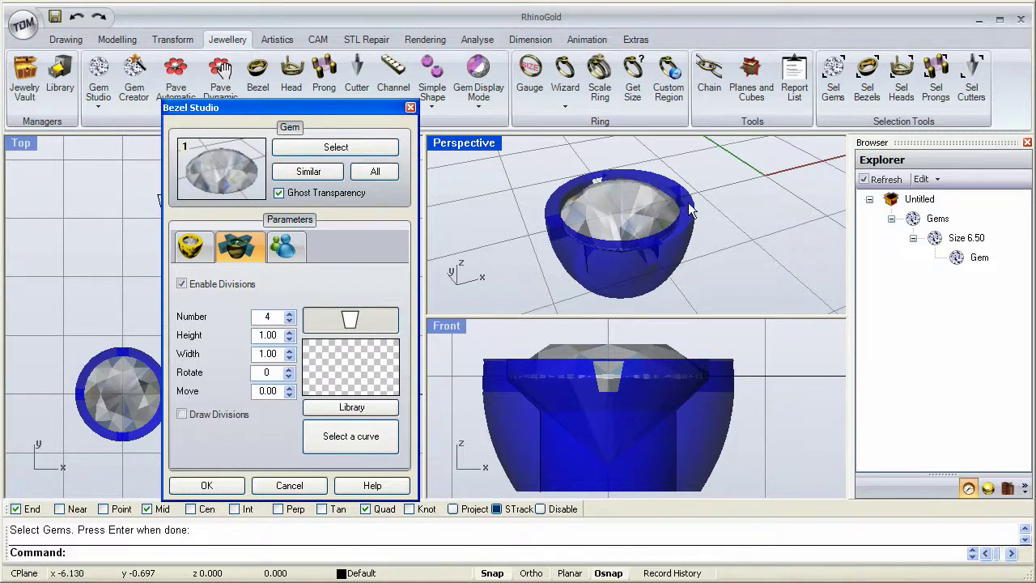
{"action": "double_click", "coordinate": [478, 143]}
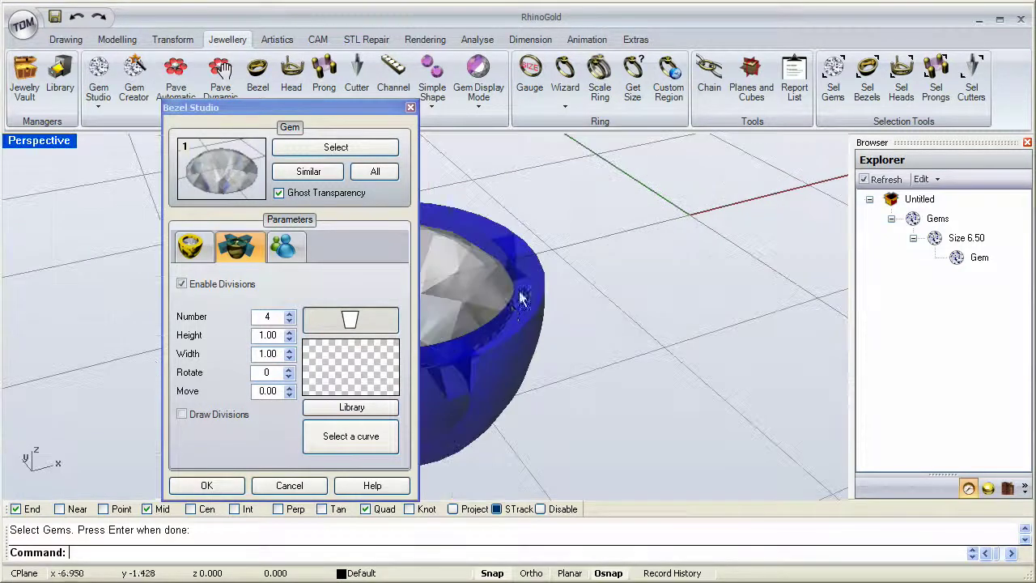
{"action": "right_click_drag", "start_coordinate": [511, 307], "coordinate": [685, 316]}
{"action": "scroll", "coordinate": [648, 298], "scroll_direction": "down", "scroll_amount": 2}
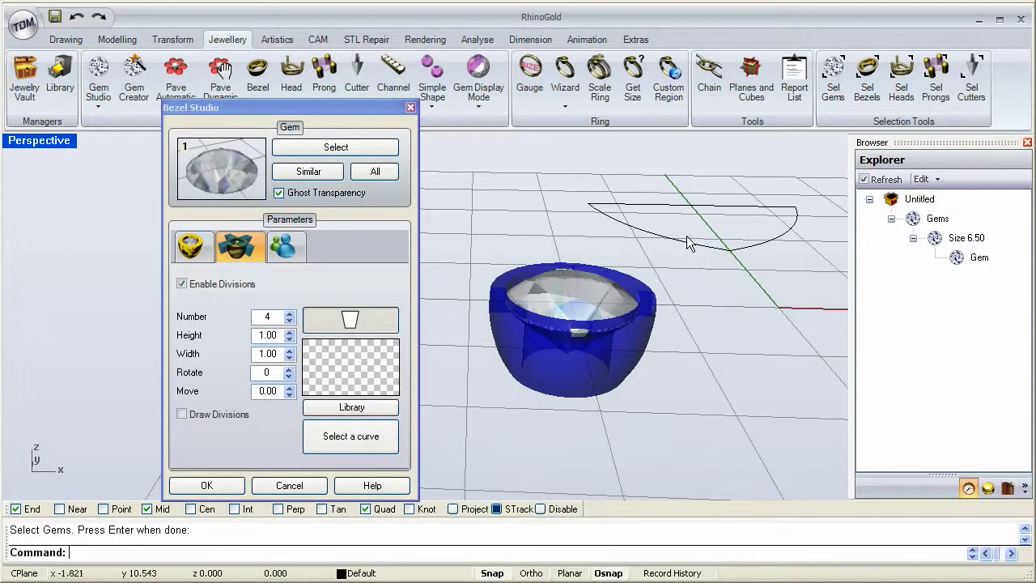
Step: Use the shield-shaped curve beside the gem as the division profile
{"action": "left_click", "coordinate": [352, 439]}
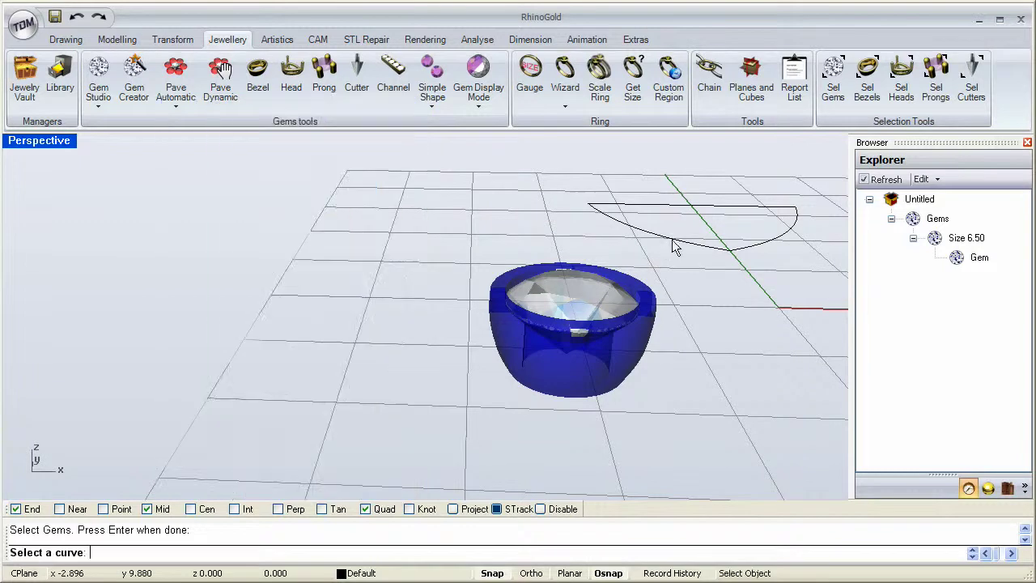
{"action": "left_click", "coordinate": [676, 247]}
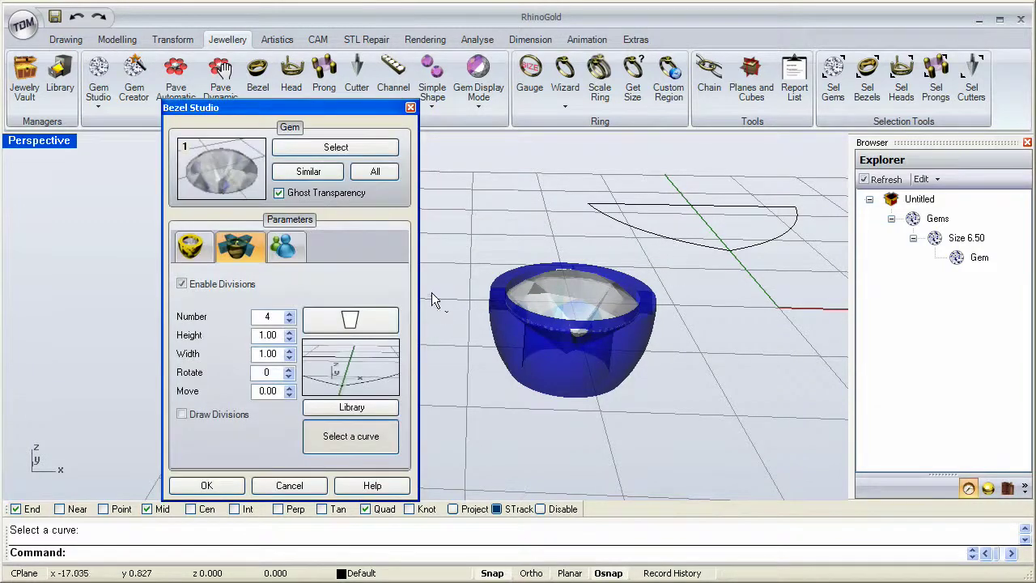
{"action": "scroll", "coordinate": [543, 372], "scroll_direction": "up", "scroll_amount": 4}
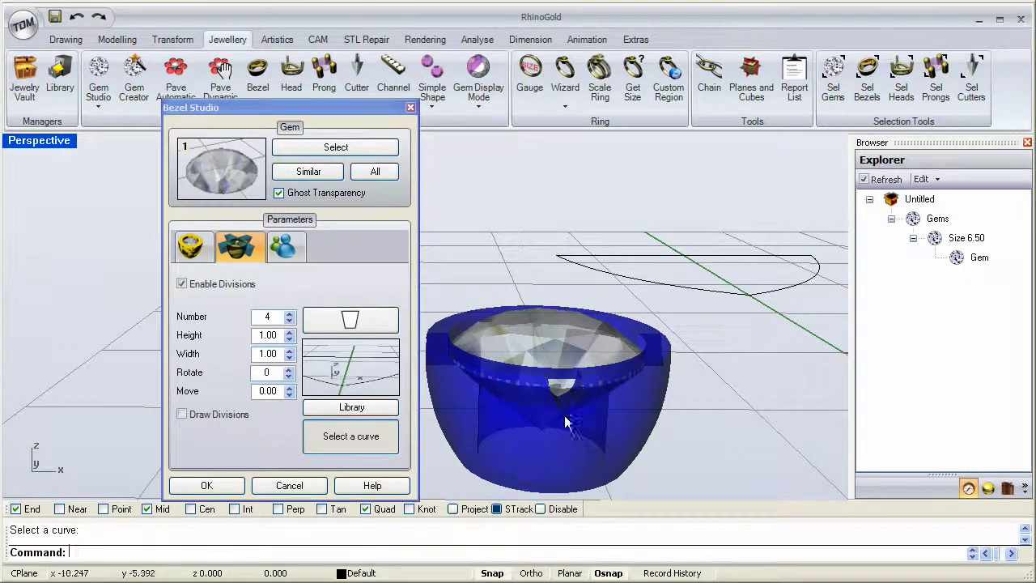
{"action": "scroll", "coordinate": [583, 391], "scroll_direction": "down", "scroll_amount": 1}
{"action": "right_click_drag", "start_coordinate": [583, 391], "coordinate": [615, 243]}
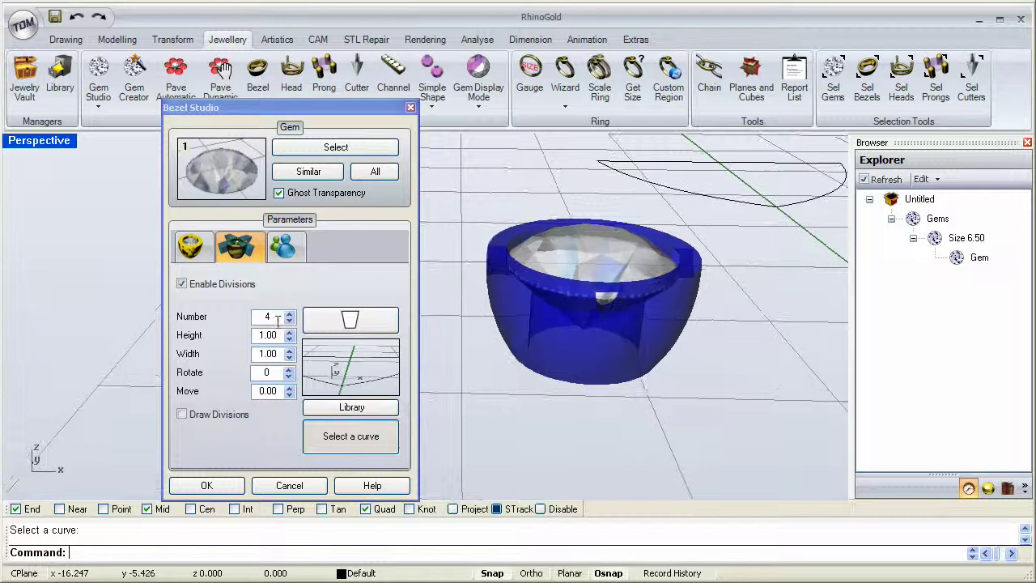
{"action": "left_click_drag", "start_coordinate": [278, 335], "coordinate": [252, 334]}
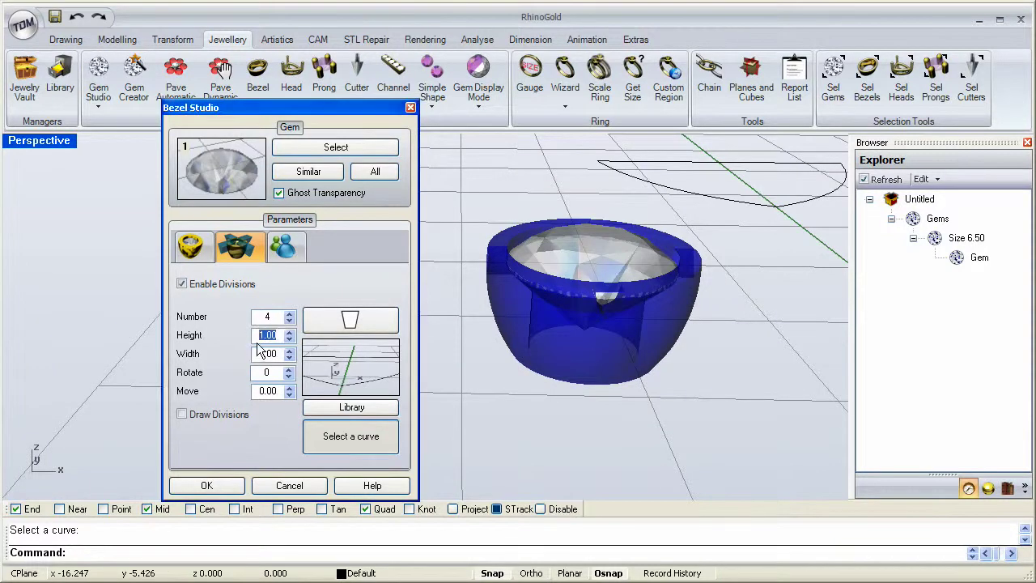
{"action": "type", "text": "5"}
{"action": "left_click", "coordinate": [277, 354]}
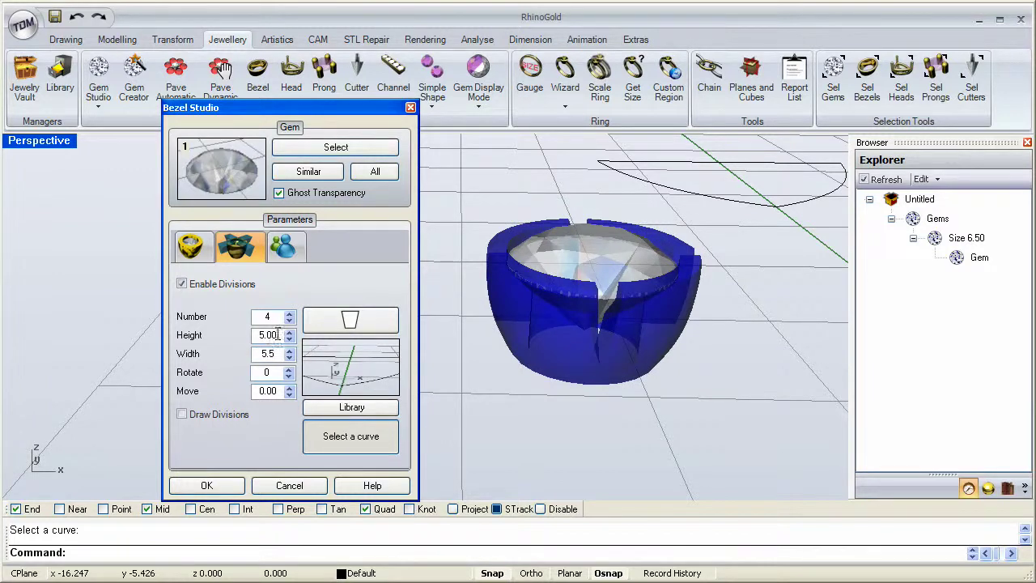
{"action": "type", "text": "5.5"}
{"action": "key", "text": "Tab"}
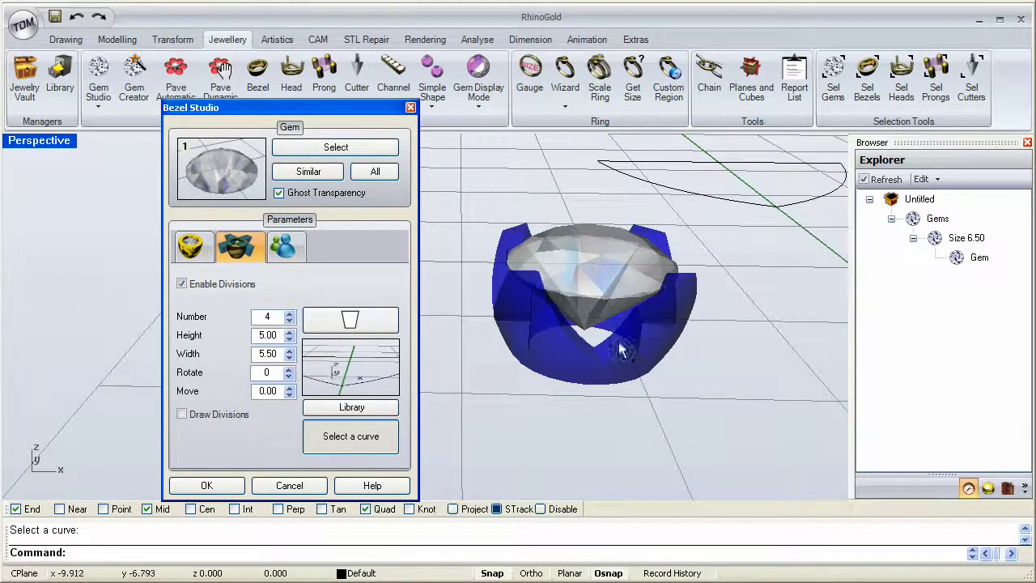
{"action": "right_click_drag", "start_coordinate": [622, 350], "coordinate": [547, 344]}
{"action": "scroll", "coordinate": [547, 344], "scroll_direction": "up", "scroll_amount": 4}
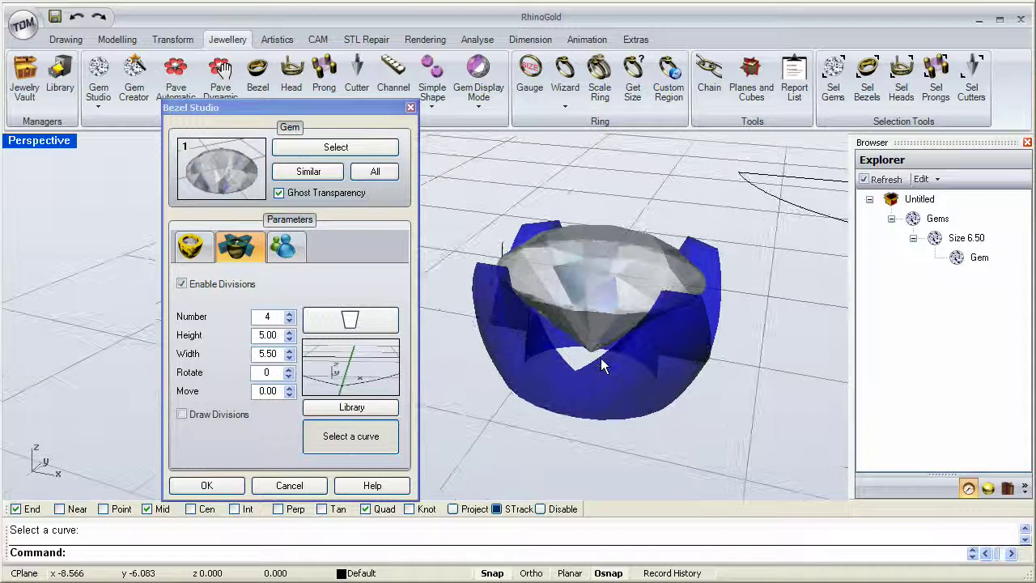
{"action": "scroll", "coordinate": [595, 368], "scroll_direction": "down", "scroll_amount": 3}
{"action": "right_click_drag", "start_coordinate": [608, 300], "coordinate": [616, 259]}
{"action": "scroll", "coordinate": [523, 324], "scroll_direction": "up", "scroll_amount": 3}
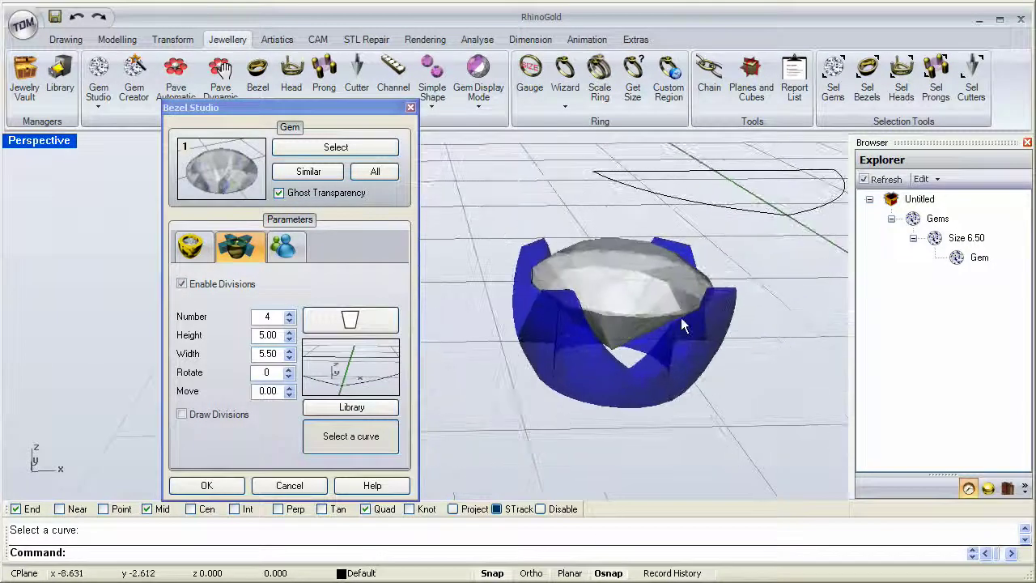
{"action": "scroll", "coordinate": [575, 324], "scroll_direction": "down", "scroll_amount": 3}
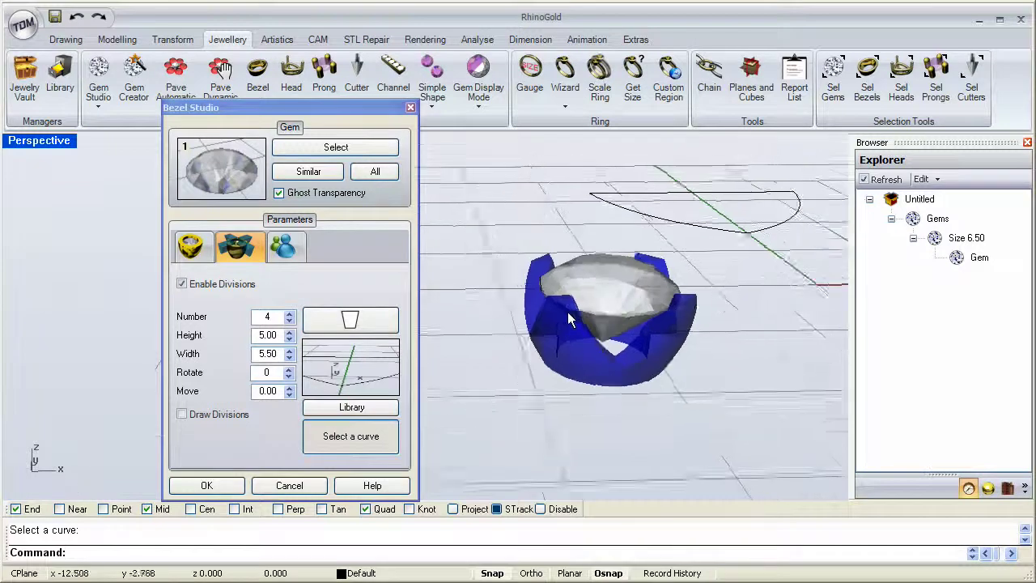
{"action": "scroll", "coordinate": [626, 372], "scroll_direction": "up", "scroll_amount": 2}
{"action": "right_click_drag", "start_coordinate": [627, 373], "coordinate": [625, 323]}
{"action": "scroll", "coordinate": [585, 270], "scroll_direction": "up", "scroll_amount": 3}
{"action": "scroll", "coordinate": [591, 263], "scroll_direction": "down", "scroll_amount": 3}
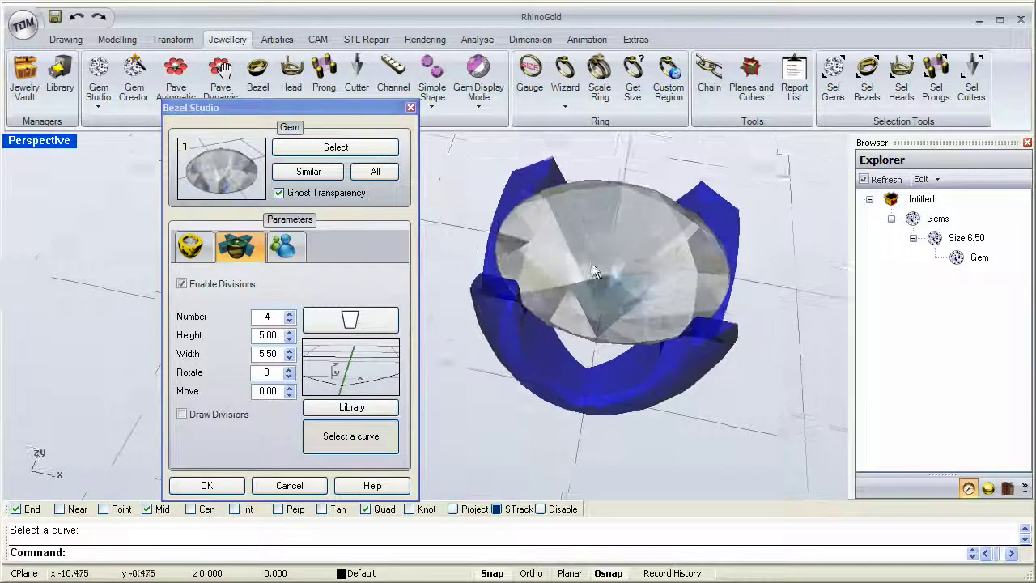
{"action": "right_click_drag", "start_coordinate": [601, 237], "coordinate": [562, 266]}
{"action": "scroll", "coordinate": [634, 308], "scroll_direction": "up", "scroll_amount": 2}
{"action": "scroll", "coordinate": [639, 334], "scroll_direction": "down", "scroll_amount": 4}
{"action": "scroll", "coordinate": [599, 302], "scroll_direction": "up", "scroll_amount": 3}
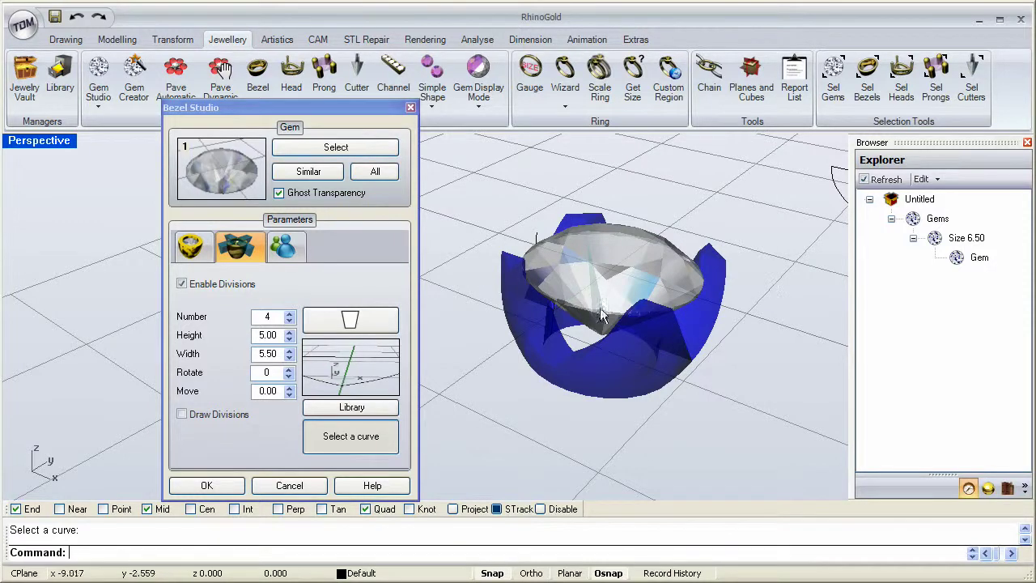
Step: Switch to the empty saved-presets page and view its Save as/Rename/Duplicate/Delete options
{"action": "left_click", "coordinate": [285, 248]}
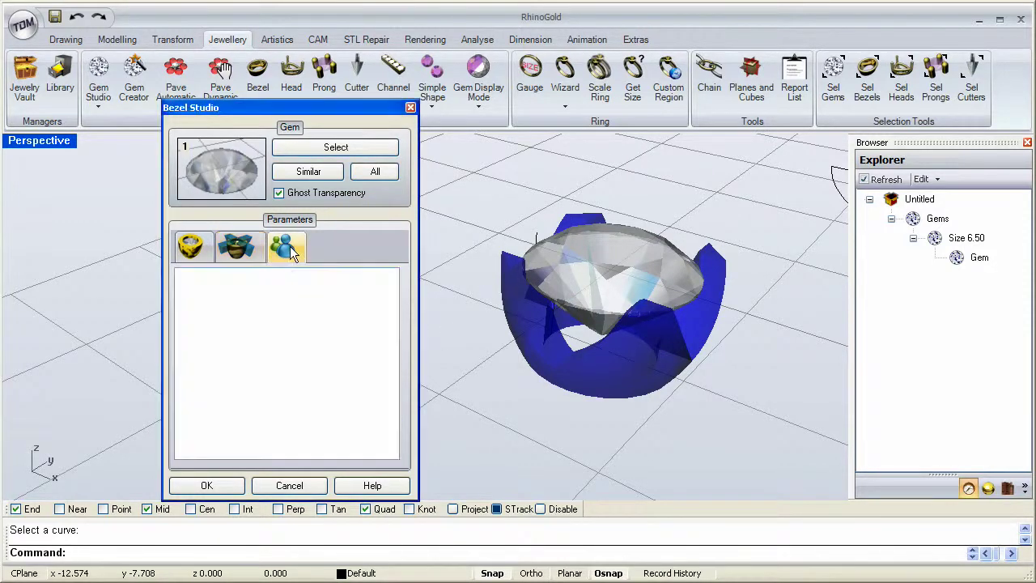
{"action": "right_click", "coordinate": [292, 331]}
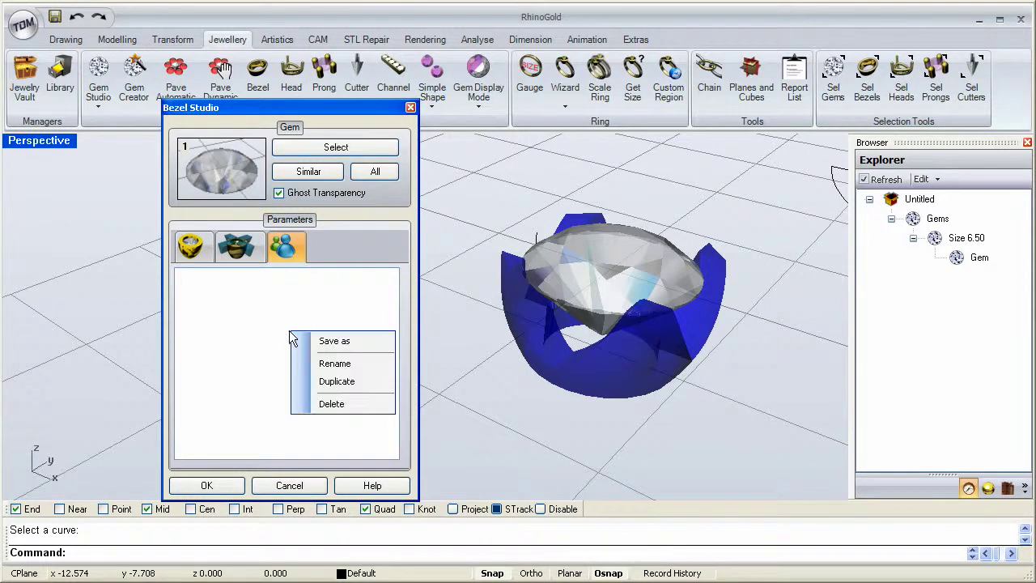
{"action": "left_click", "coordinate": [249, 295]}
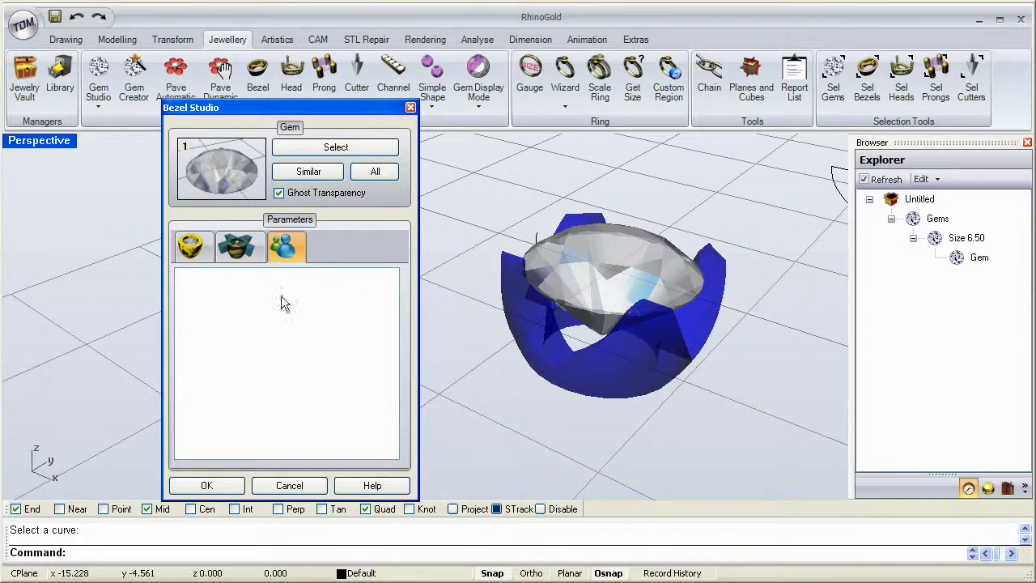
Step: Return to the bezel division settings (4 divisions, 5.00 high, 5.50 wide) and inspect the four-tab preview
{"action": "left_click", "coordinate": [247, 252]}
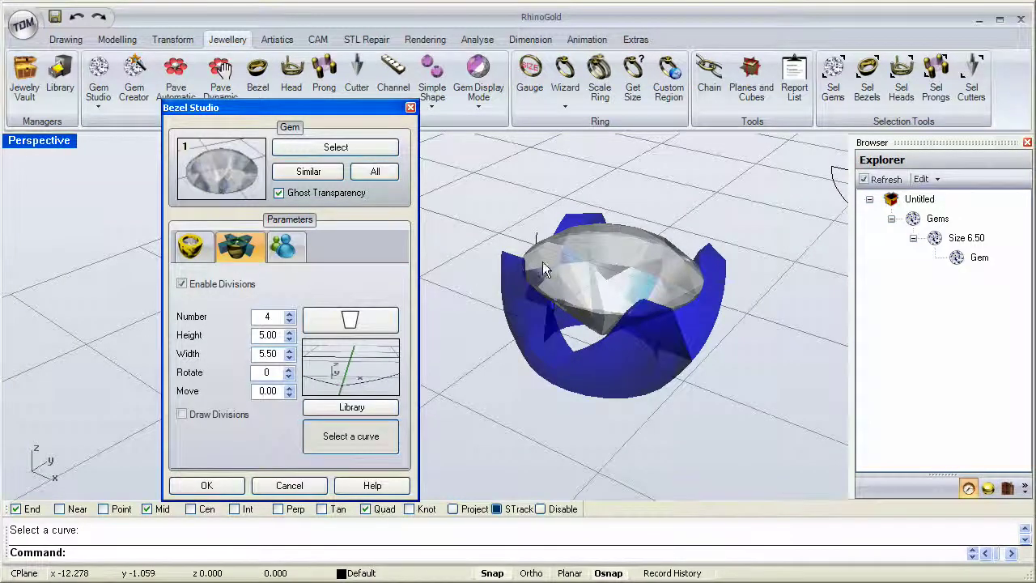
{"action": "right_click_drag", "start_coordinate": [543, 262], "coordinate": [687, 238]}
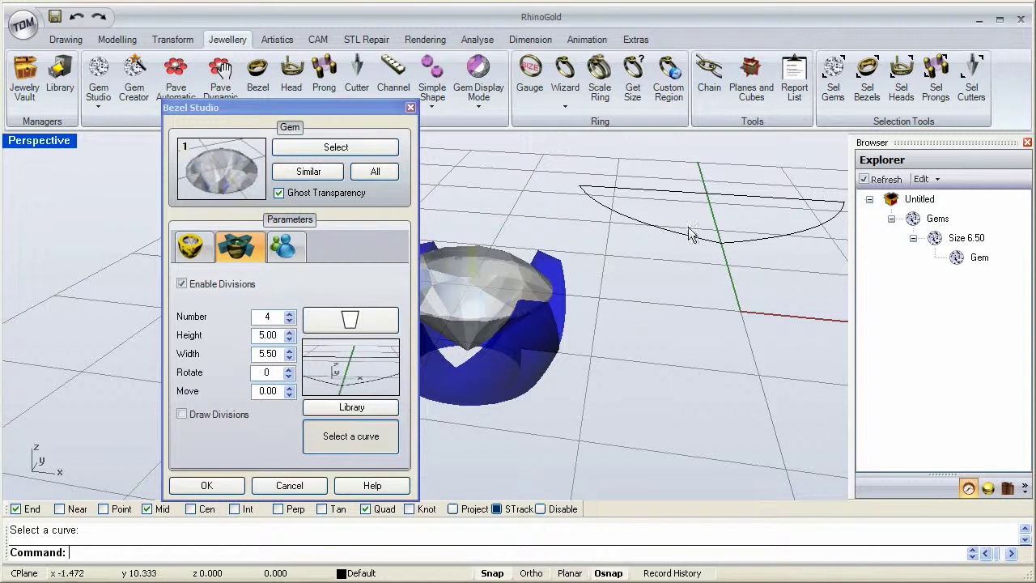
{"action": "right_click_drag", "start_coordinate": [530, 319], "coordinate": [492, 370]}
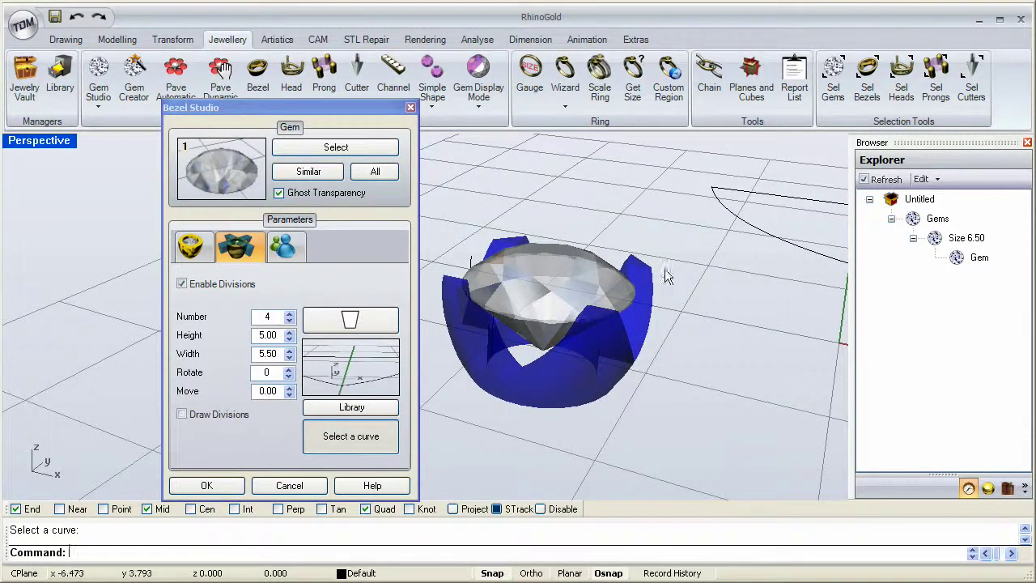
{"action": "right_click_drag", "start_coordinate": [538, 340], "coordinate": [678, 371]}
{"action": "scroll", "coordinate": [678, 371], "scroll_direction": "up", "scroll_amount": 6}
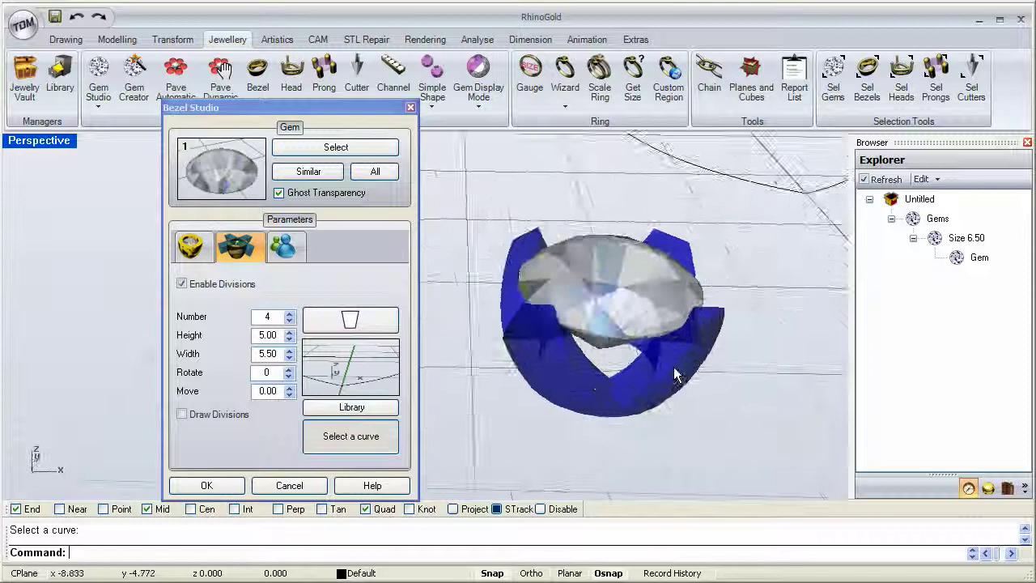
{"action": "right_click_drag", "start_coordinate": [705, 406], "coordinate": [623, 316]}
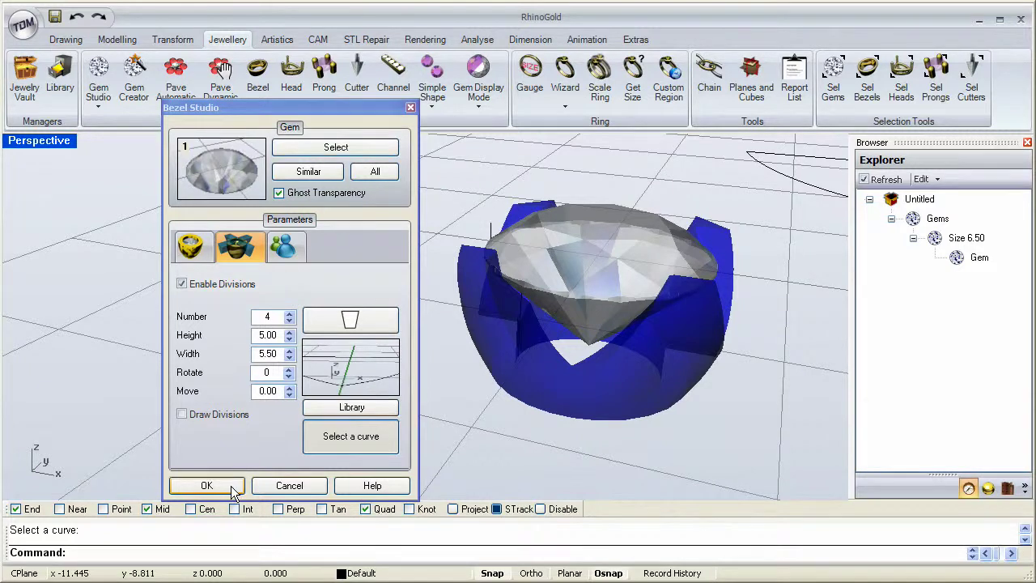
Step: Build the four-tab gold bezel around the round gem, then select the gem in the Explorer
{"action": "left_click", "coordinate": [207, 486]}
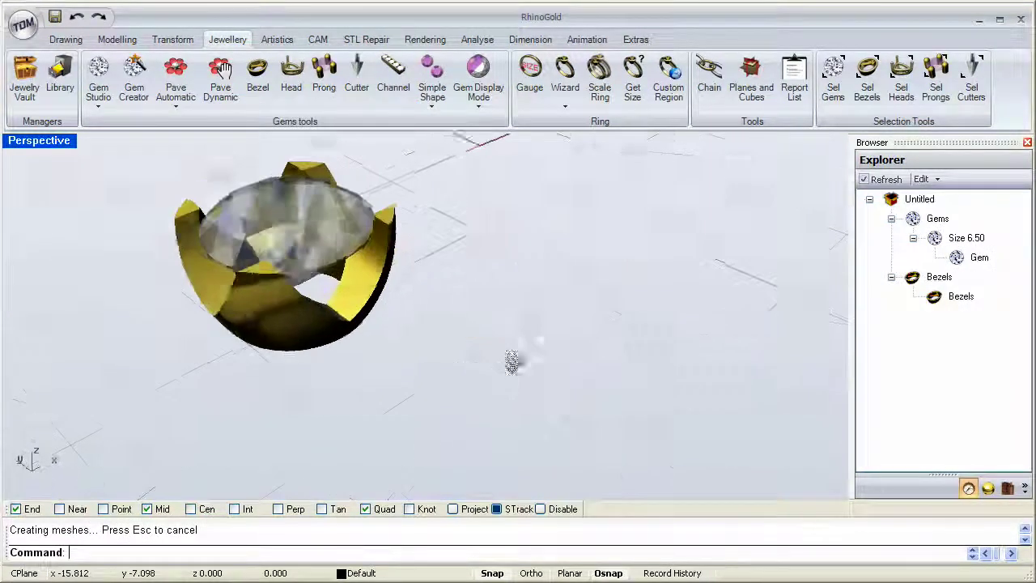
{"action": "right_click_drag", "start_coordinate": [512, 362], "coordinate": [486, 317]}
{"action": "left_click", "coordinate": [486, 317]}
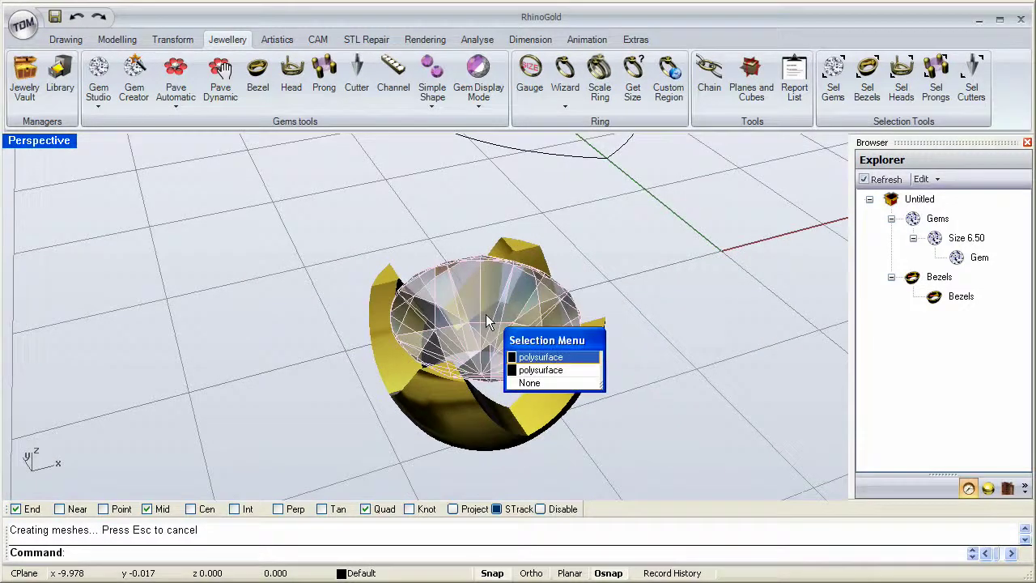
{"action": "left_click", "coordinate": [533, 358]}
{"action": "left_click", "coordinate": [641, 275]}
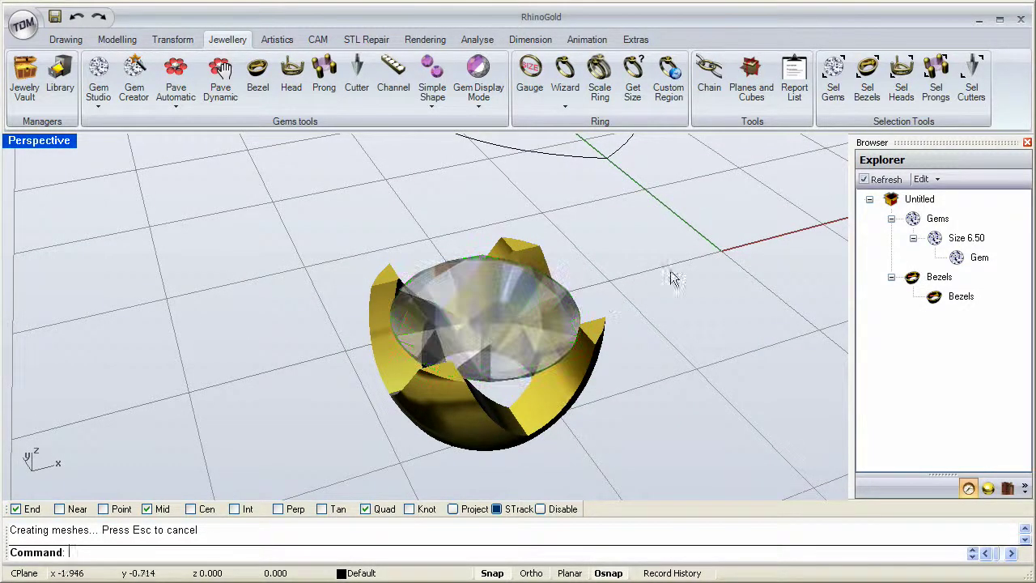
{"action": "left_click", "coordinate": [980, 259]}
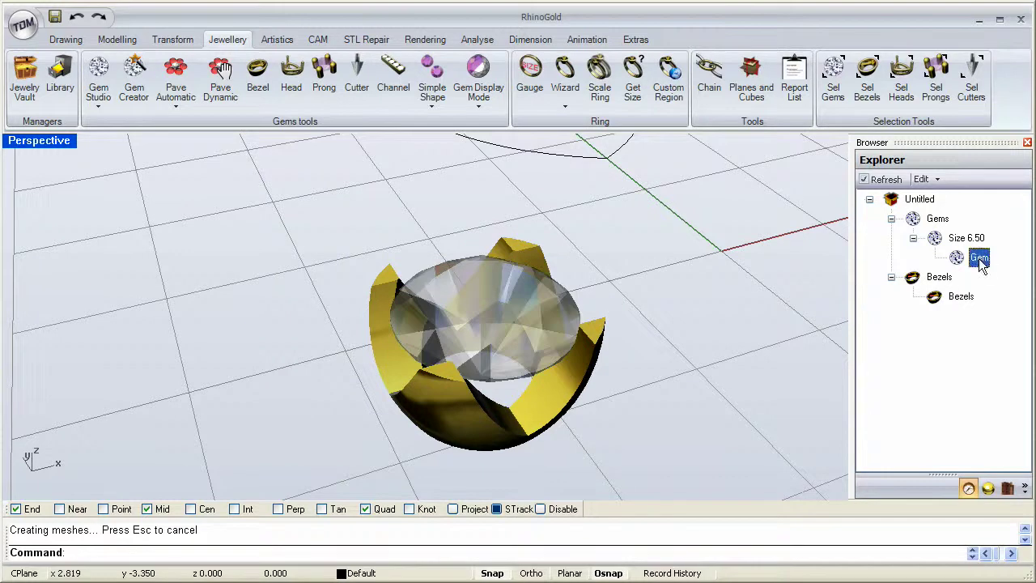
Step: Change the gem to the octagonal cut and update it so the yellow bezel regenerates
{"action": "left_click", "coordinate": [922, 179]}
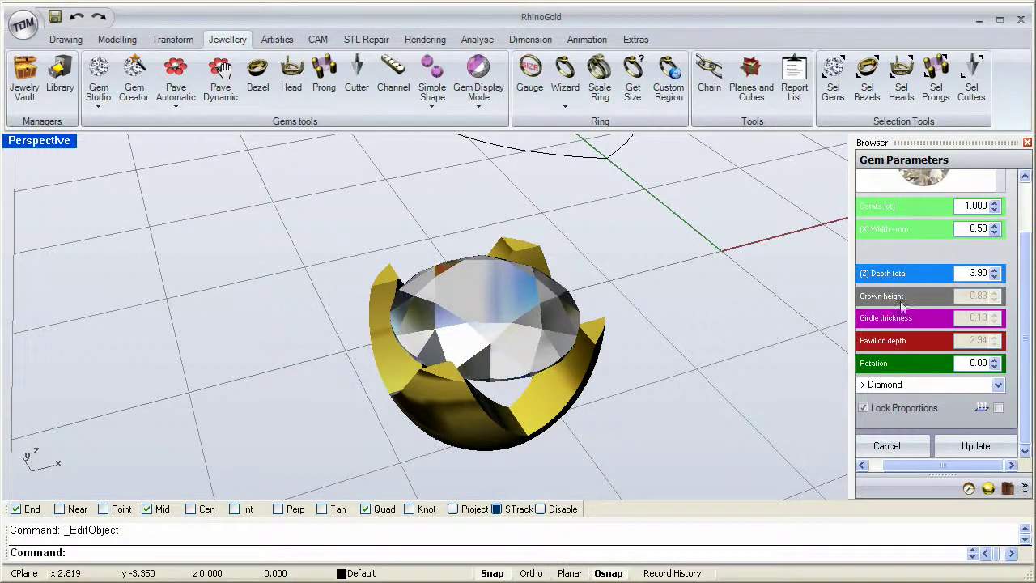
{"action": "left_click", "coordinate": [1004, 191]}
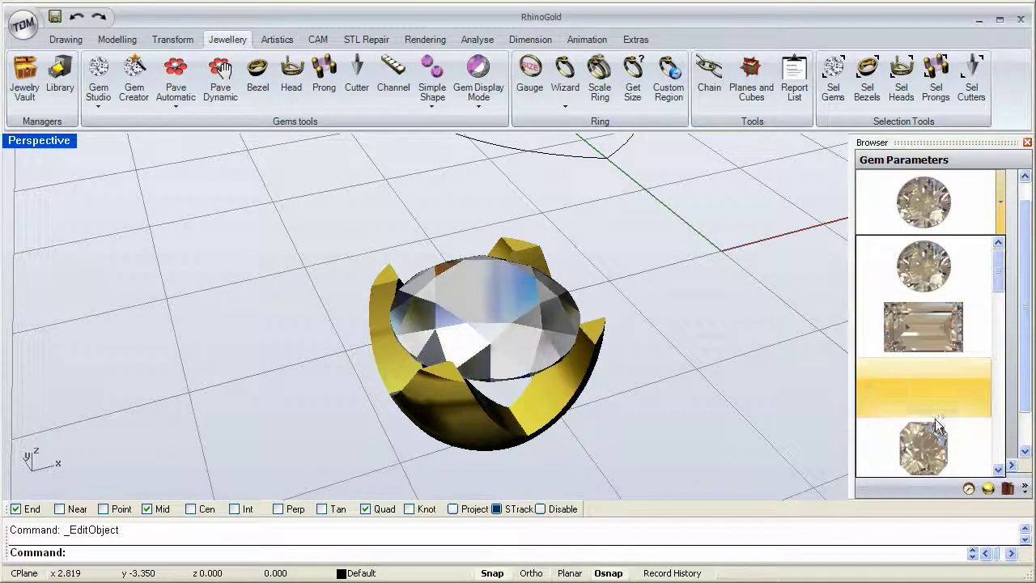
{"action": "scroll", "coordinate": [931, 340], "scroll_direction": "down", "scroll_amount": 2}
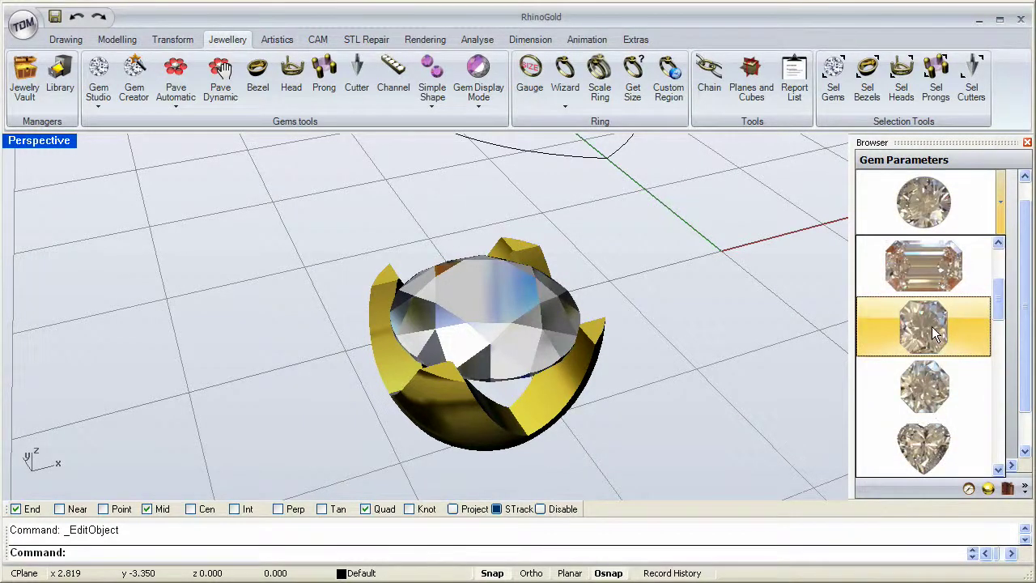
{"action": "left_click", "coordinate": [930, 331]}
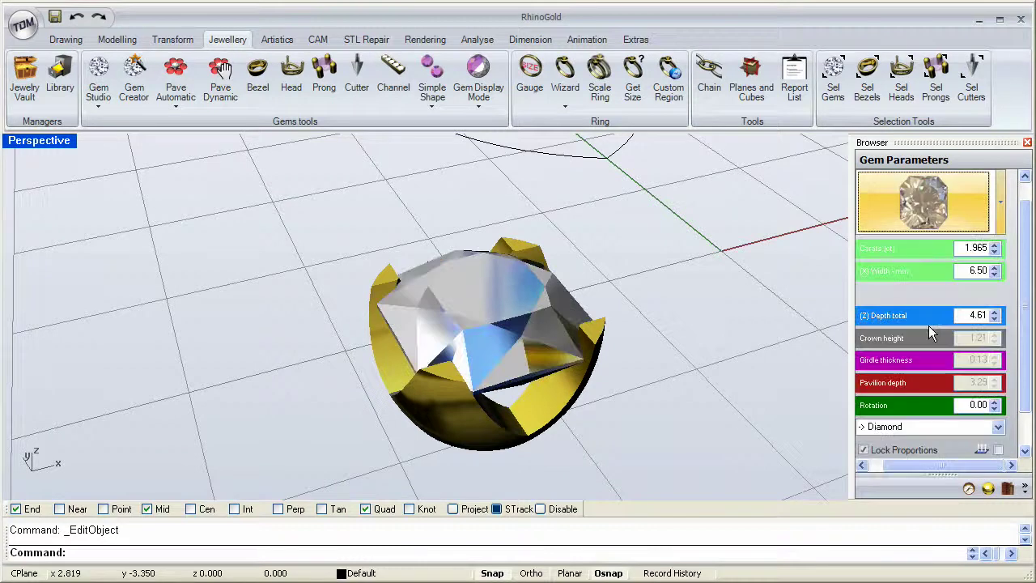
{"action": "left_click_drag", "start_coordinate": [1024, 314], "coordinate": [1025, 346]}
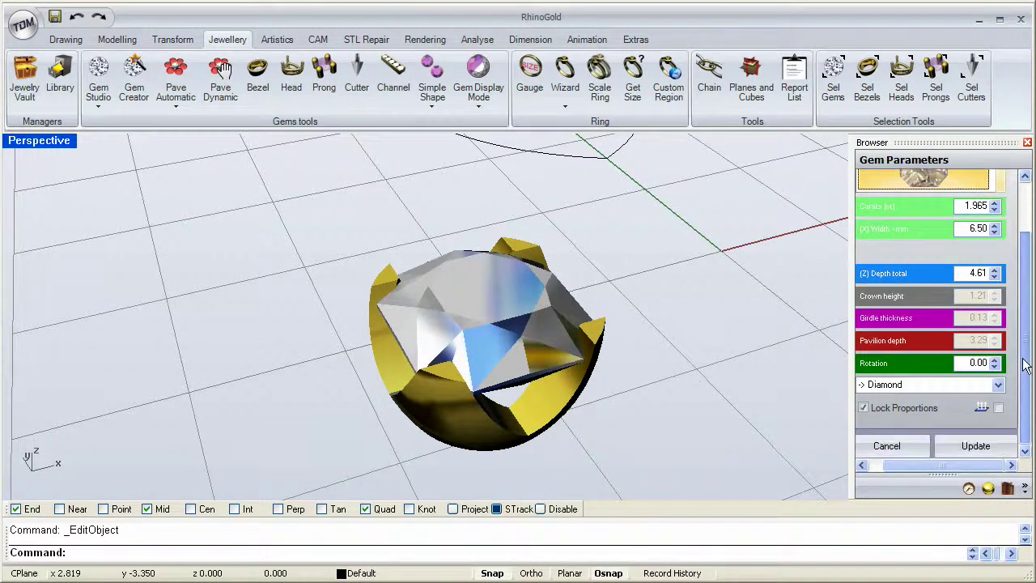
{"action": "left_click", "coordinate": [975, 446]}
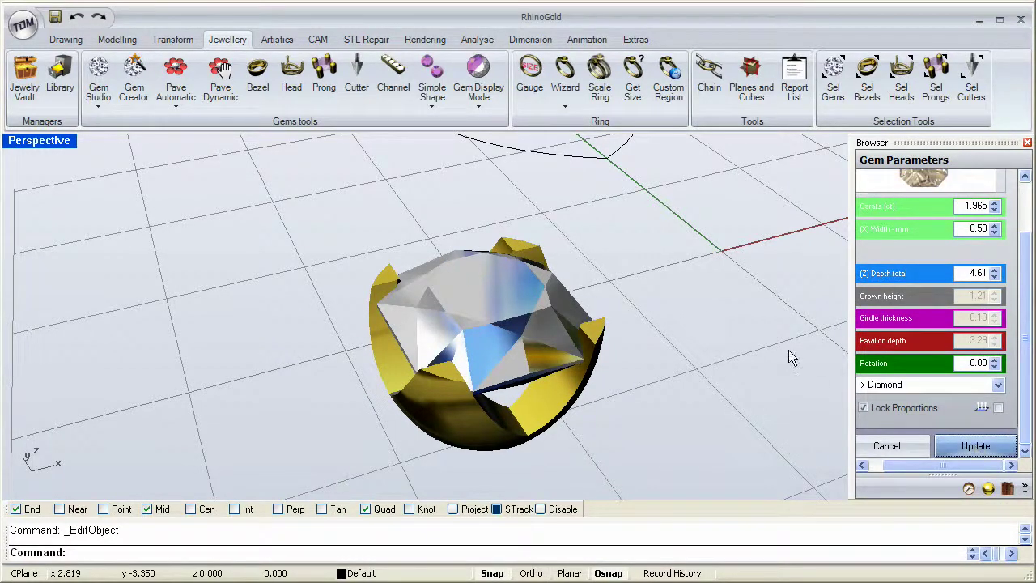
{"action": "right_click_drag", "start_coordinate": [712, 289], "coordinate": [613, 304]}
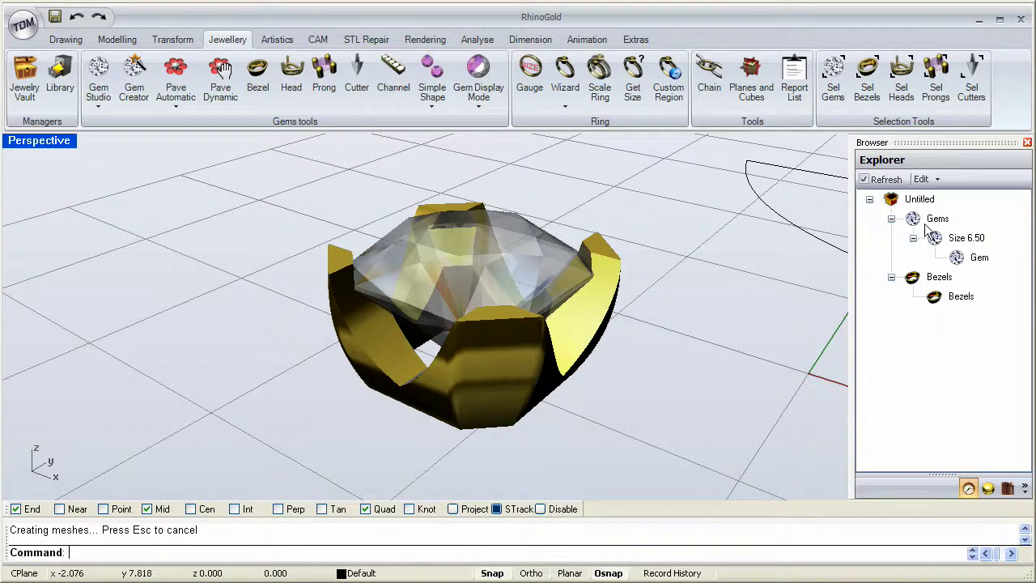
{"action": "right_click_drag", "start_coordinate": [607, 234], "coordinate": [536, 282]}
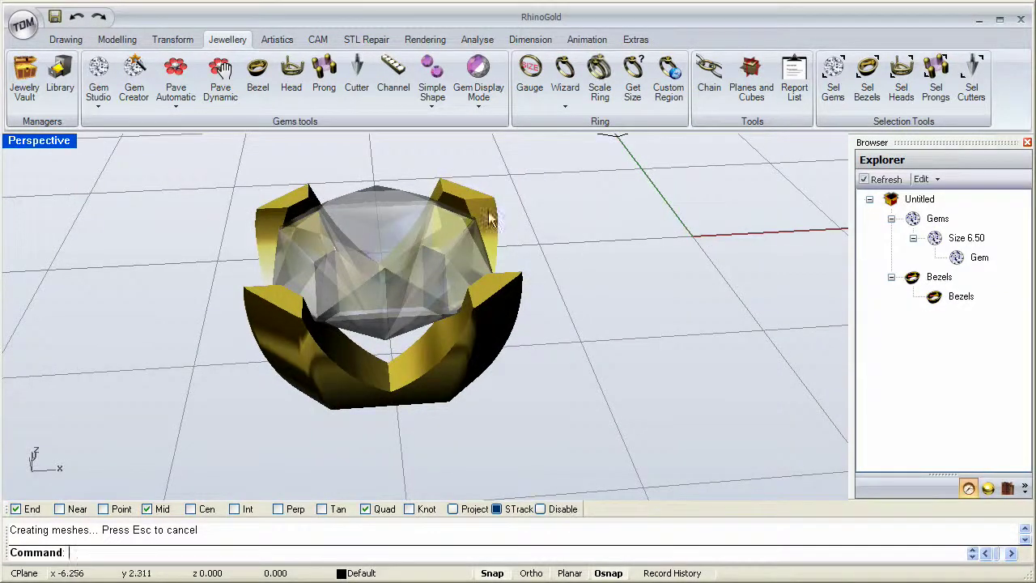